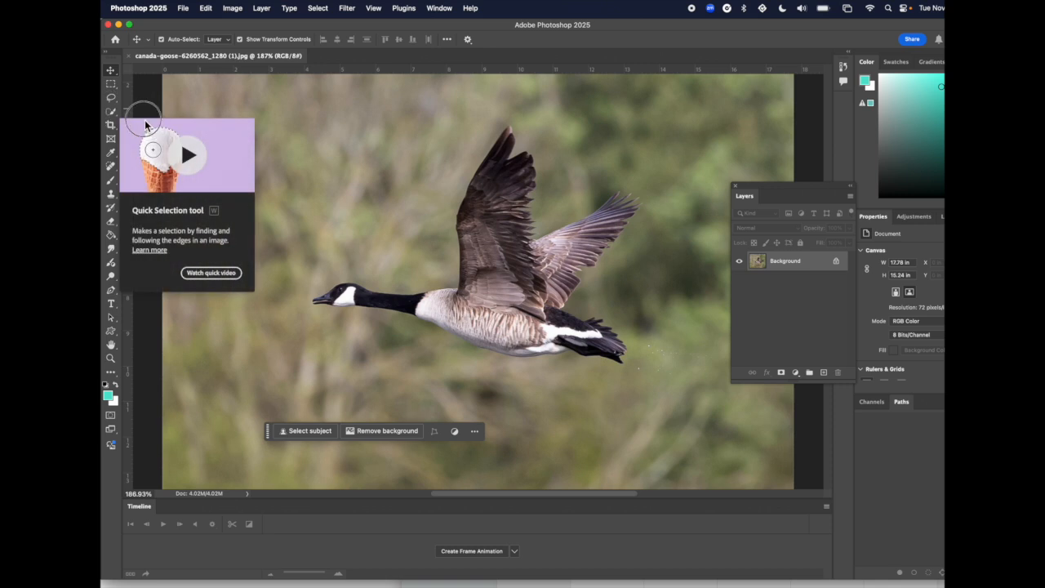
- Select the flying goose with the Object Selection Tool and mask out its background
left_click(112, 115)
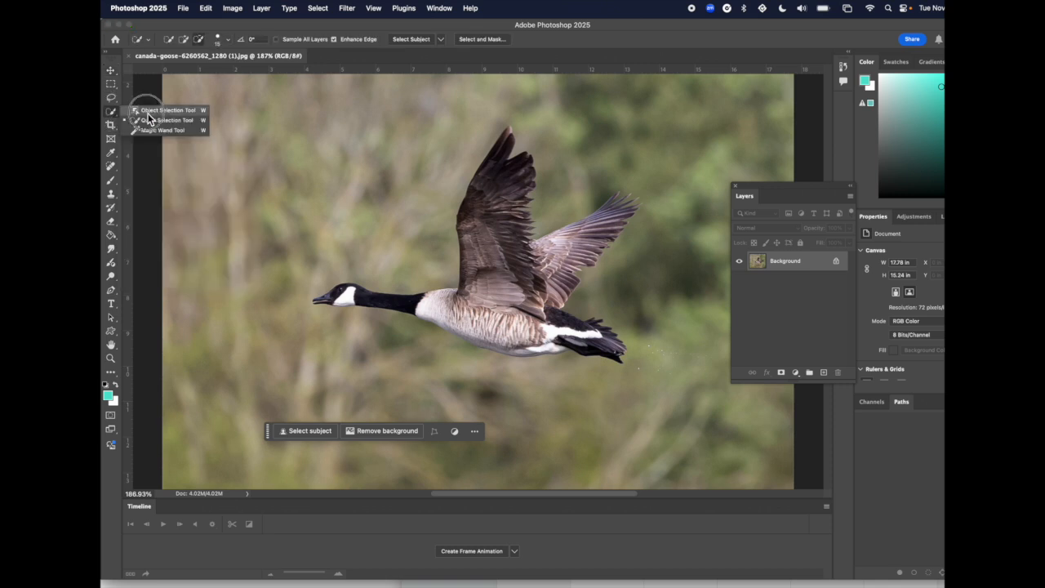
left_click(155, 111)
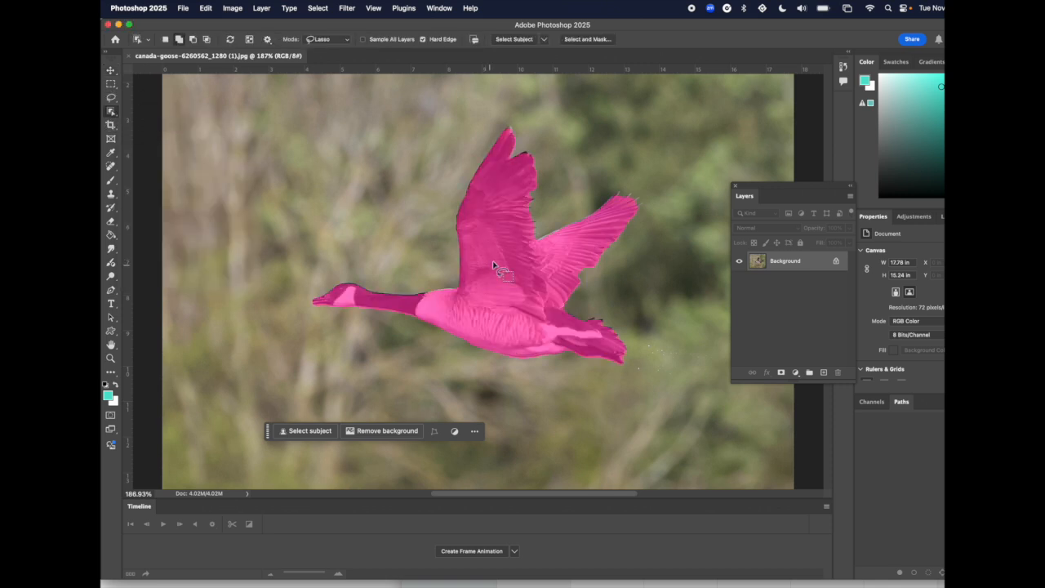
left_click(496, 286)
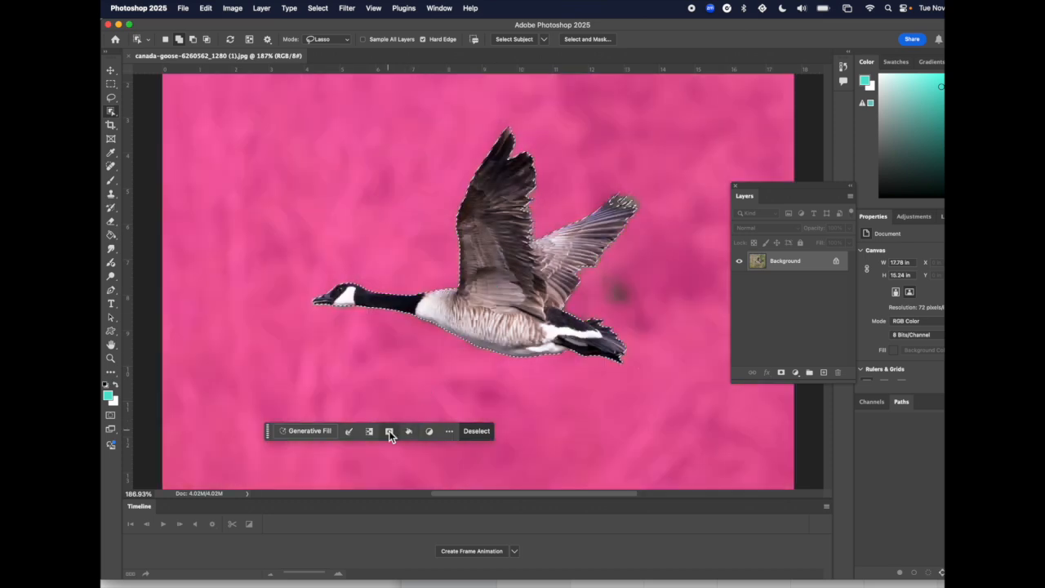
left_click(388, 431)
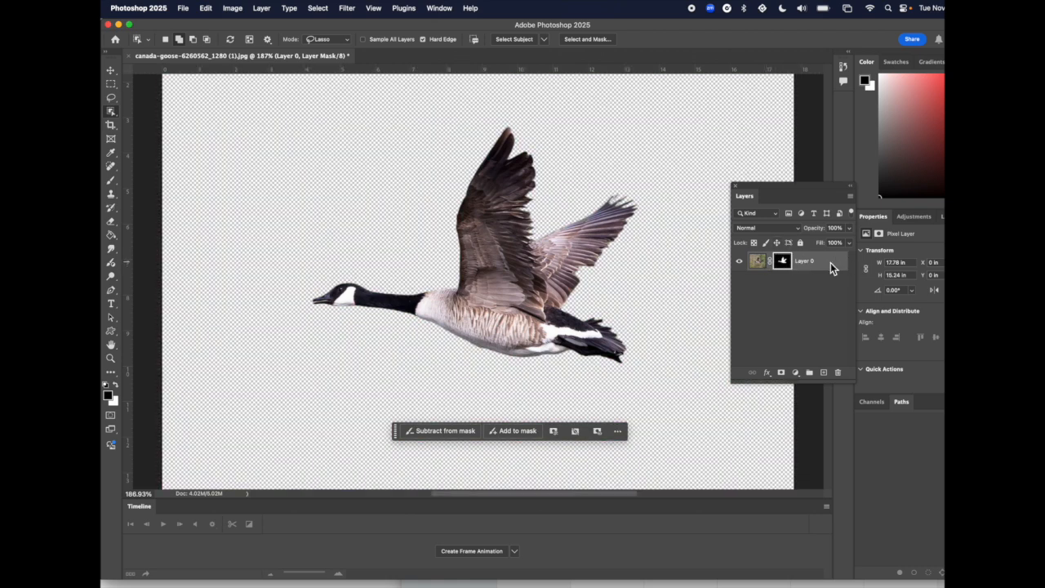
- Convert the masked goose layer to a Smart Object and duplicate it
right_click(825, 261)
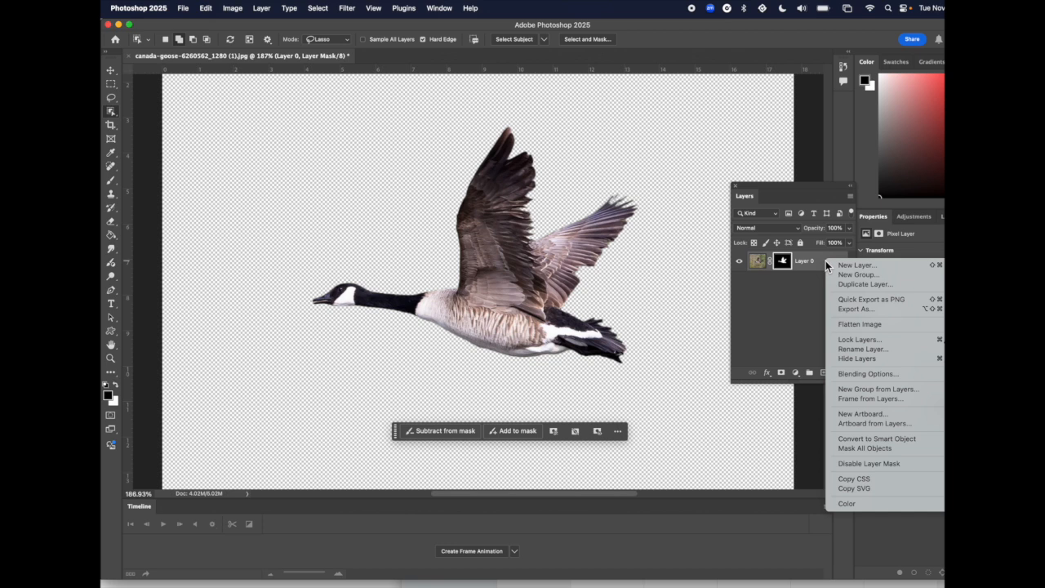
left_click(862, 441)
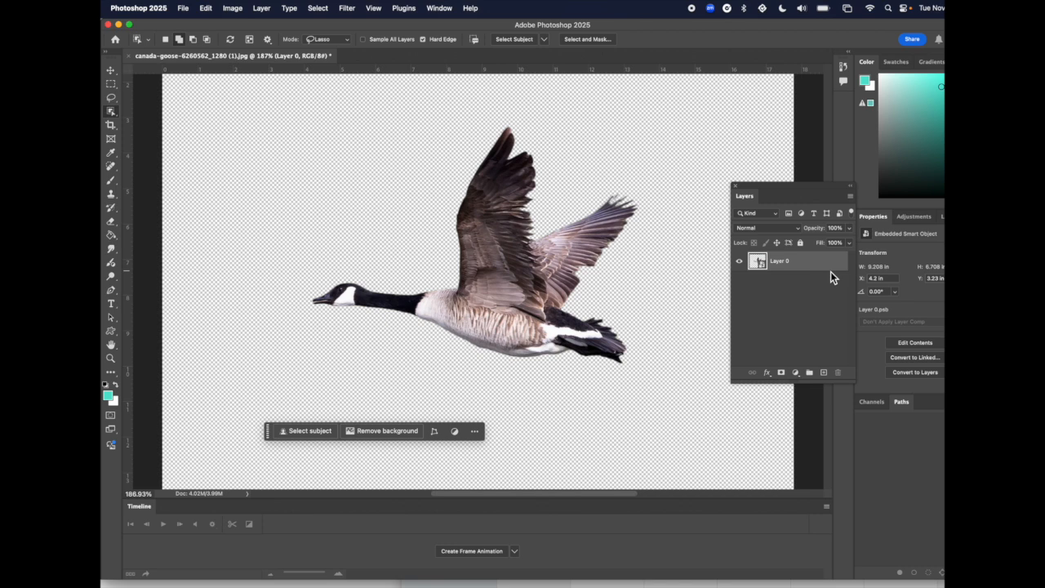
key("super+j")
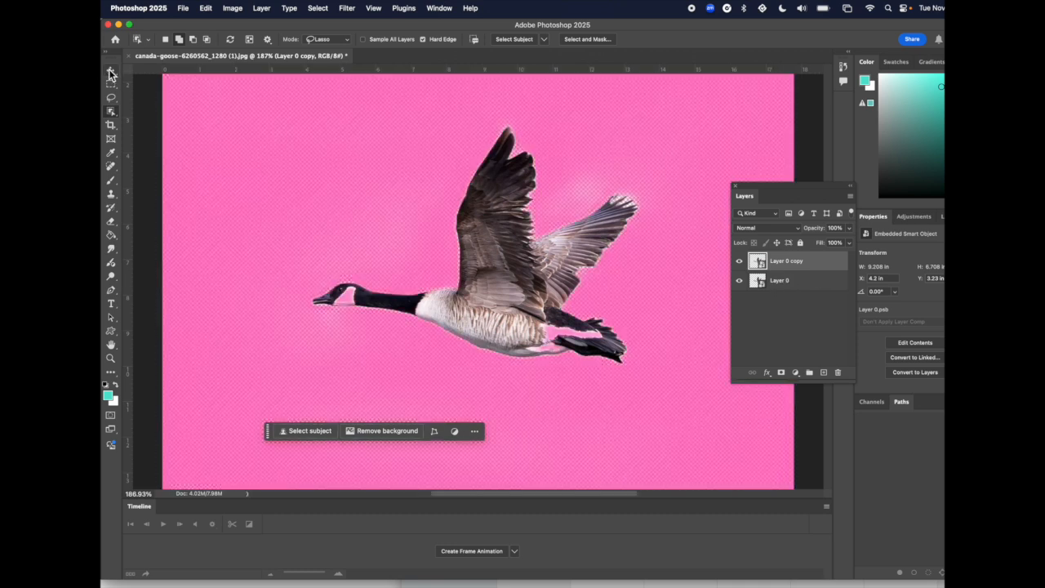
- Rename the lower goose layer as "wing up" and hide it
left_click(111, 70)
left_click(802, 282)
double_click(784, 280)
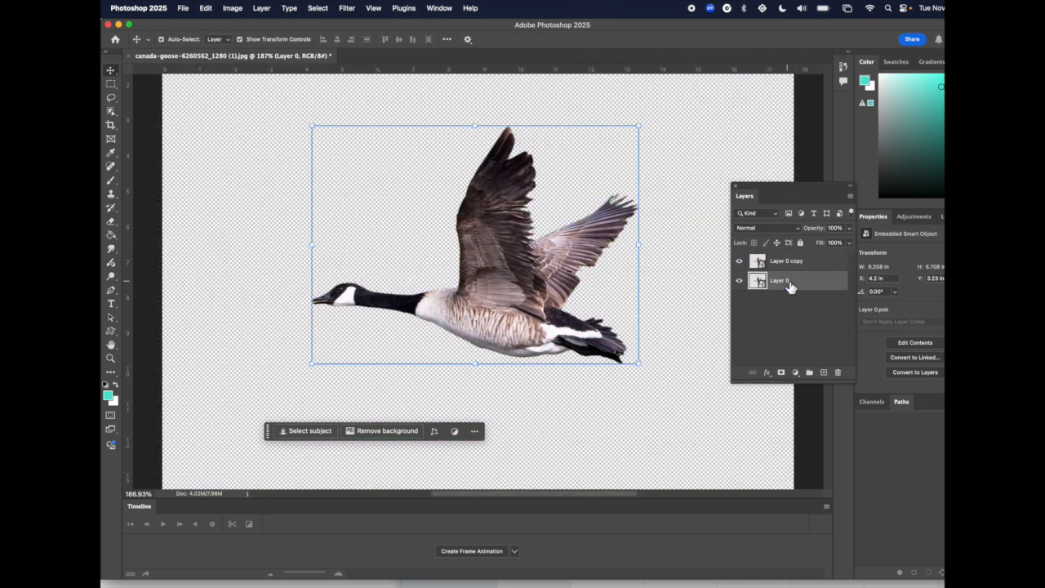
type("wing up")
key("Return")
left_click(739, 281)
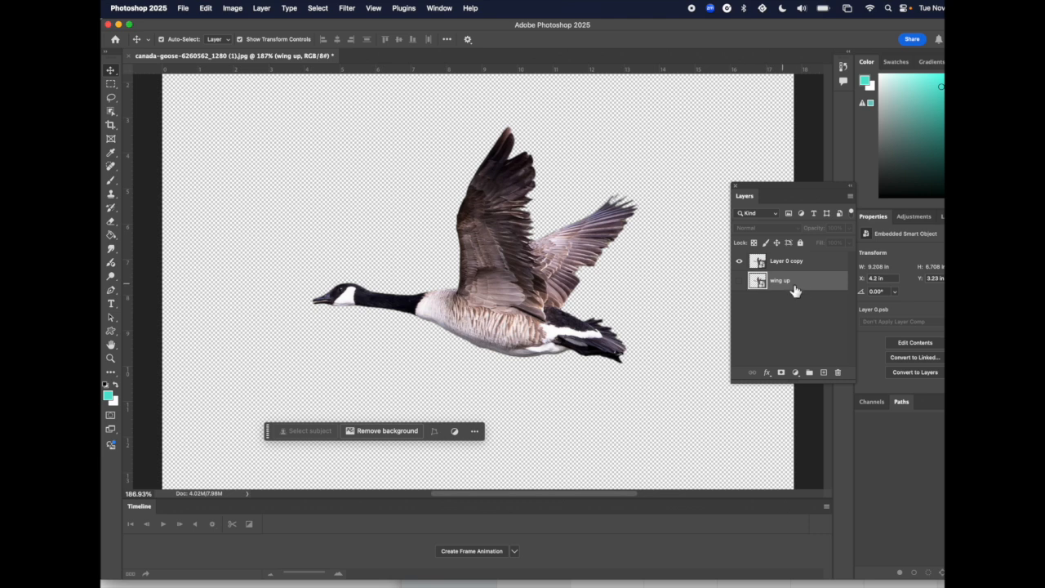
- Rasterize the goose copy layer and erase both raised wings with the Eraser, leaving only the body
left_click(790, 263)
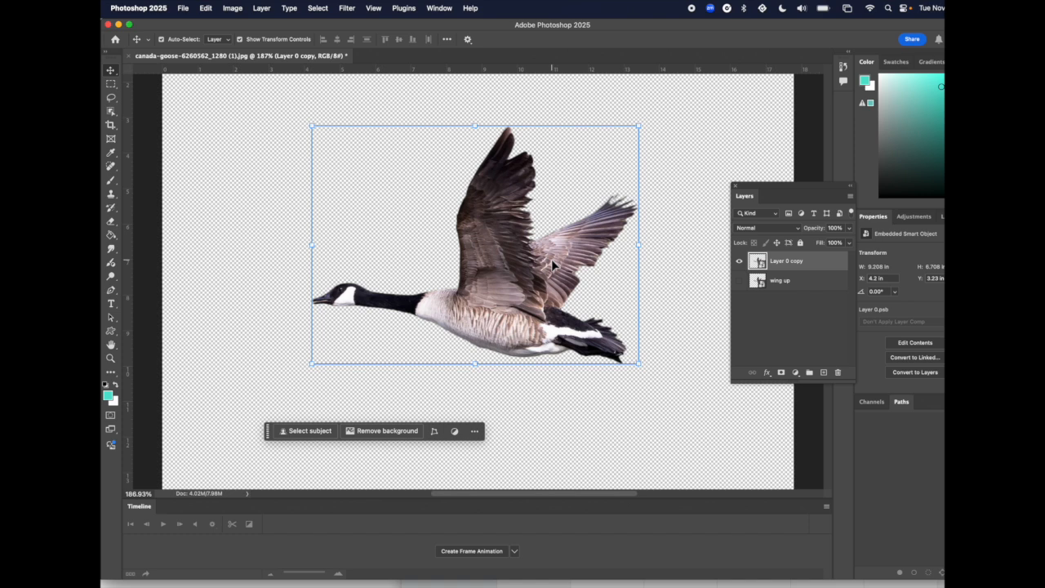
right_click(819, 259)
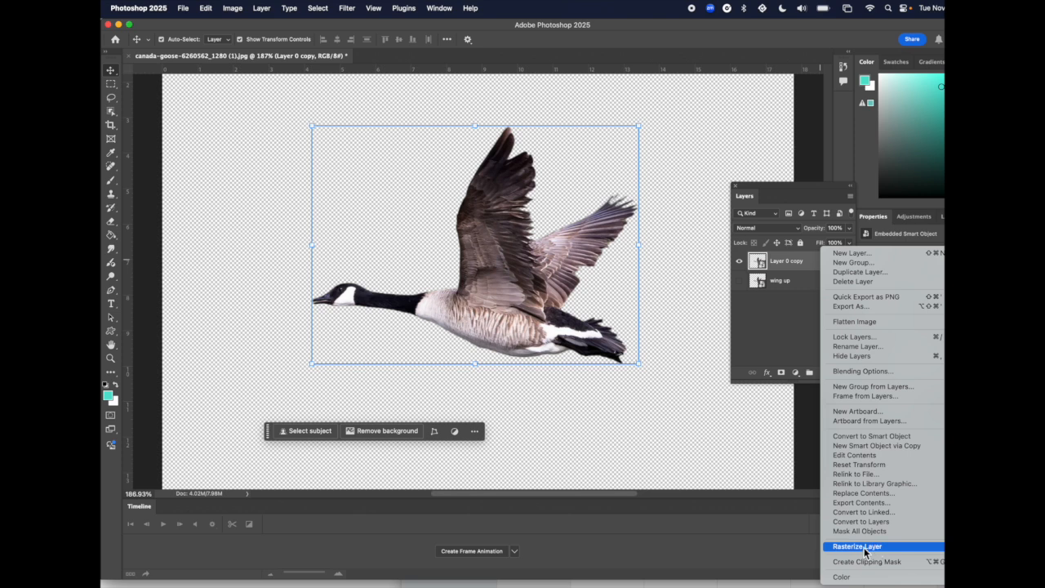
left_click(802, 260)
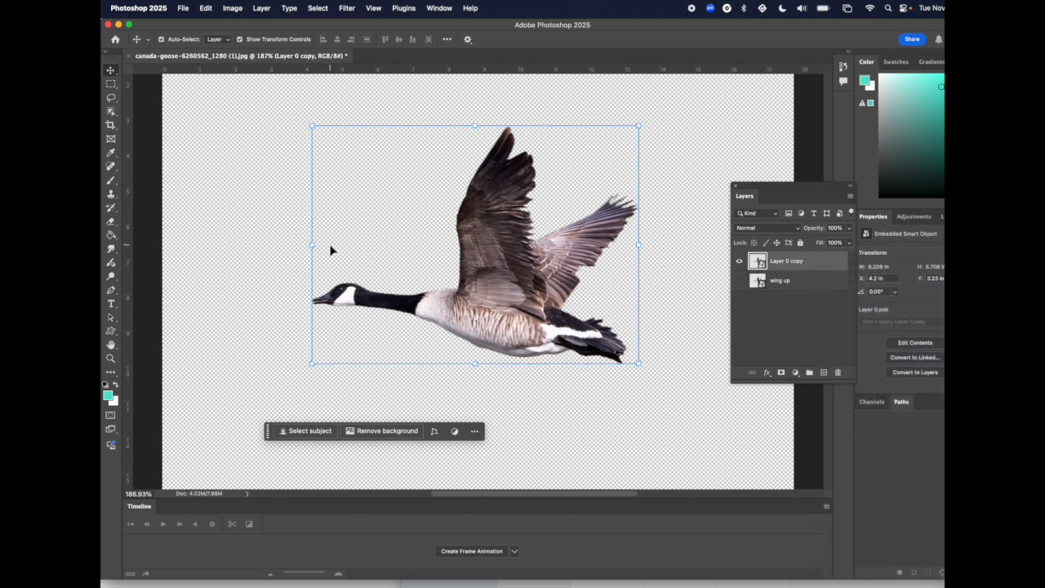
key("e")
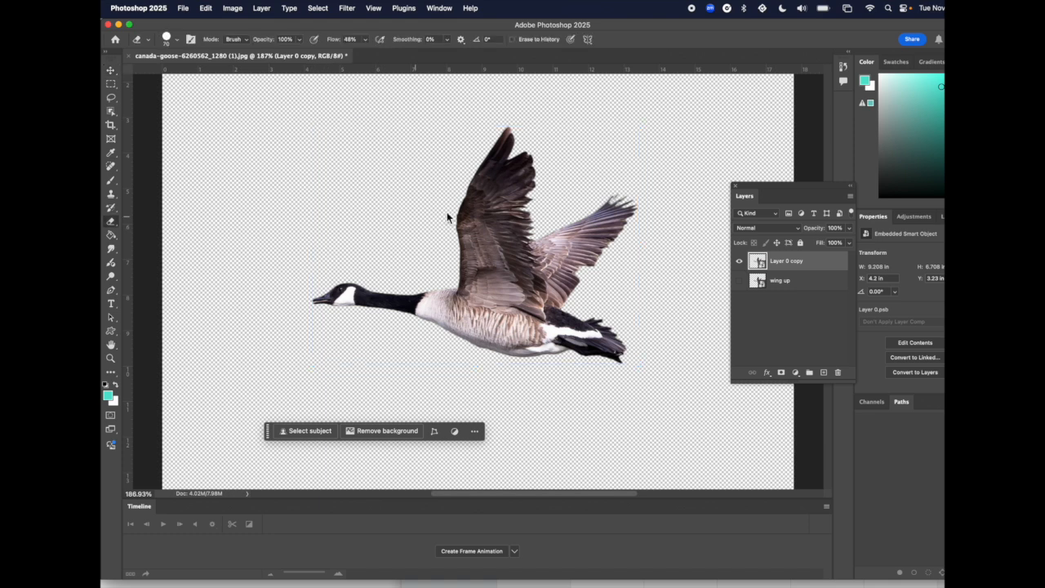
left_click(472, 208)
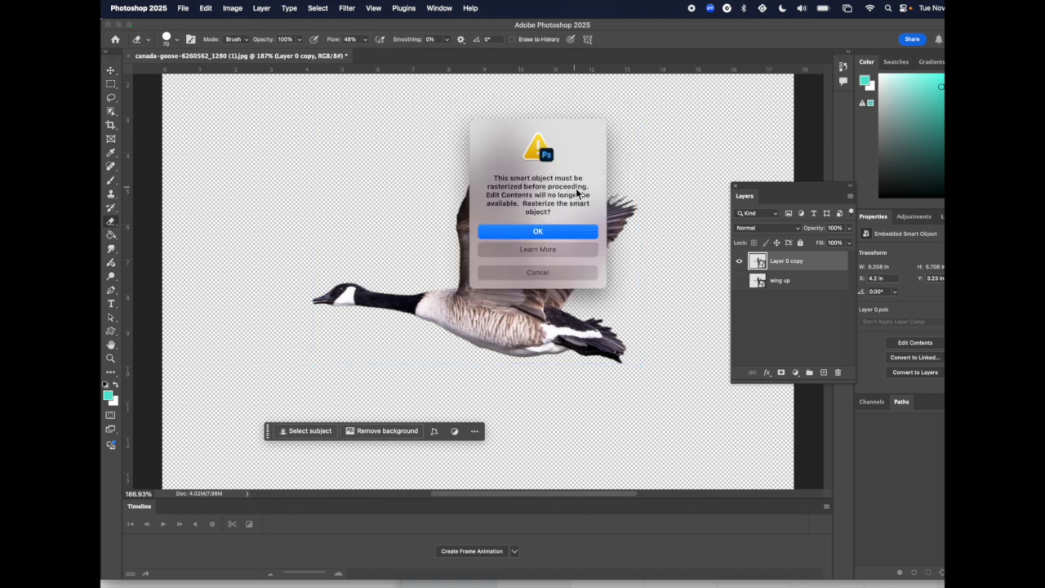
left_click(538, 232)
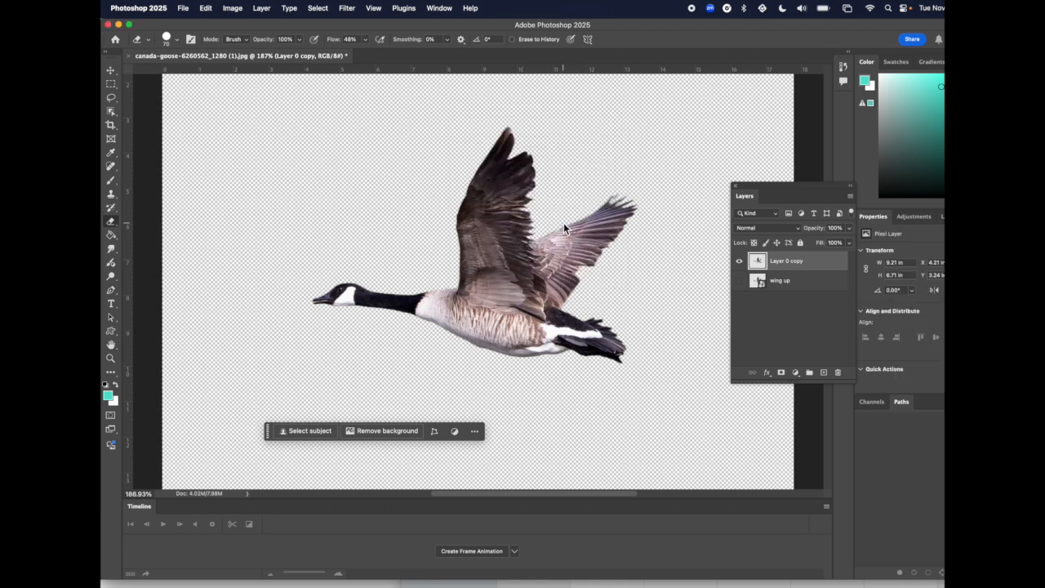
left_click(564, 223)
mouse_move(493, 176)
left_mouse_down()
mouse_move(500, 141)
mouse_move(470, 204)
mouse_move(518, 119)
mouse_move(462, 239)
mouse_move(531, 221)
mouse_move(596, 237)
mouse_move(612, 214)
mouse_move(571, 282)
mouse_move(596, 257)
mouse_move(541, 261)
mouse_move(478, 243)
mouse_move(459, 269)
mouse_move(482, 286)
mouse_move(554, 282)
mouse_move(563, 296)
mouse_move(467, 234)
mouse_move(471, 247)
left_mouse_up()
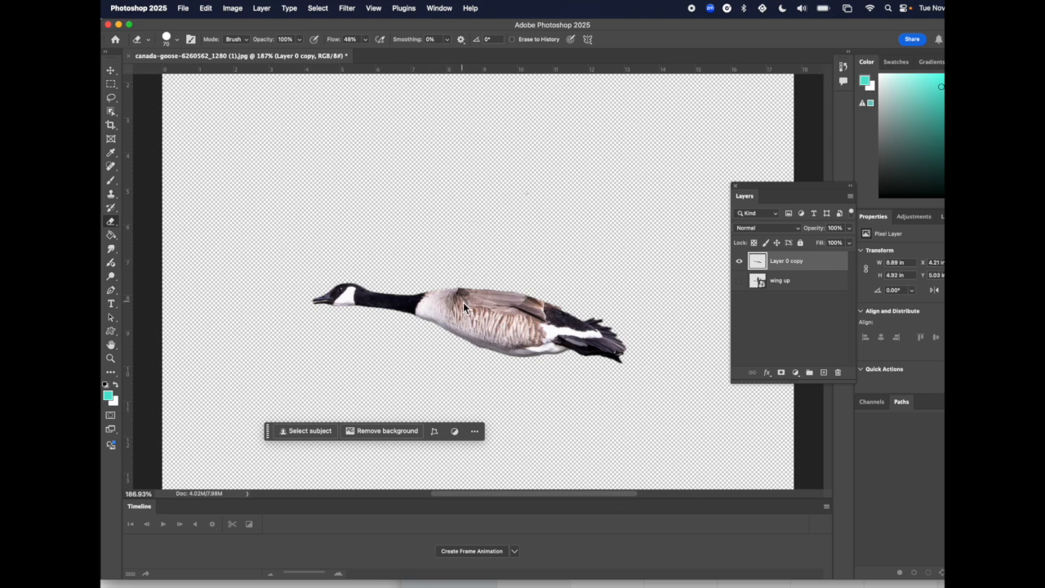
double_click(791, 261)
type("wing up")
key("Return")
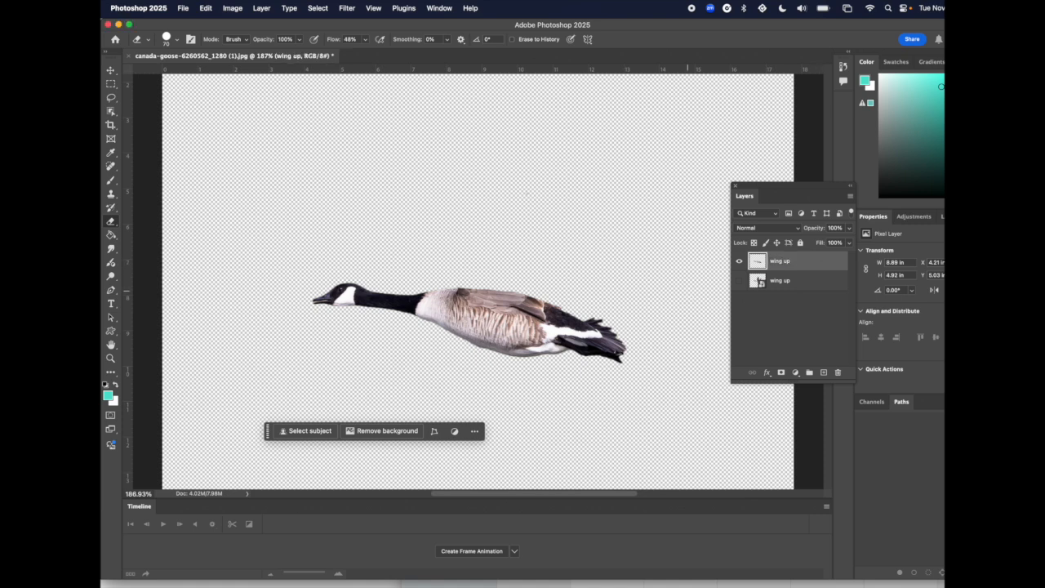
- Rename the wingless goose layer as "wing down"
double_click(792, 266)
type("wing down")
key("Return")
- Place canada-goose-6260600_1280.jpg from Downloads as an embedded image and flip it horizontally
left_click(184, 9)
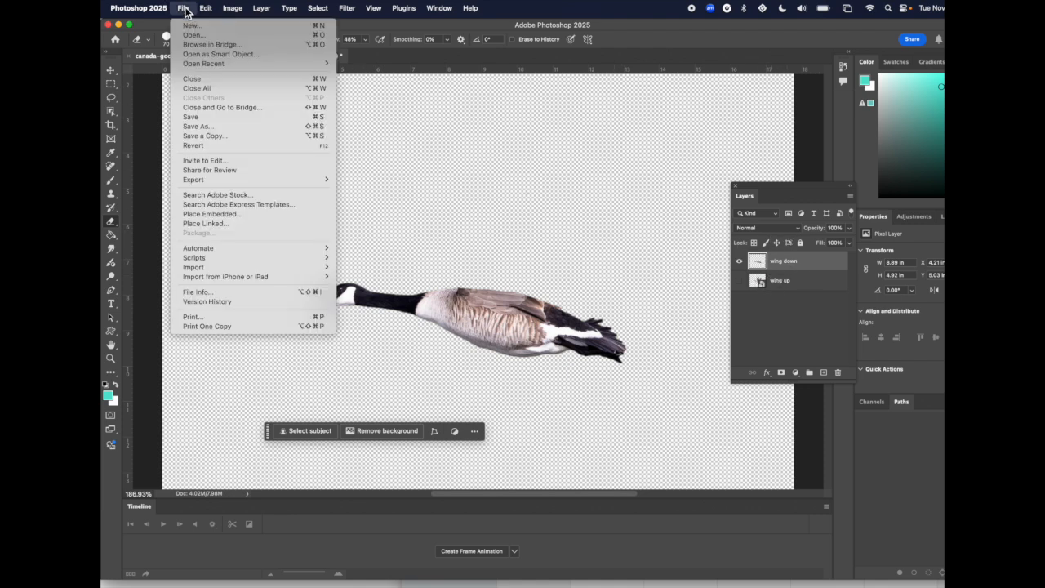
left_click(229, 214)
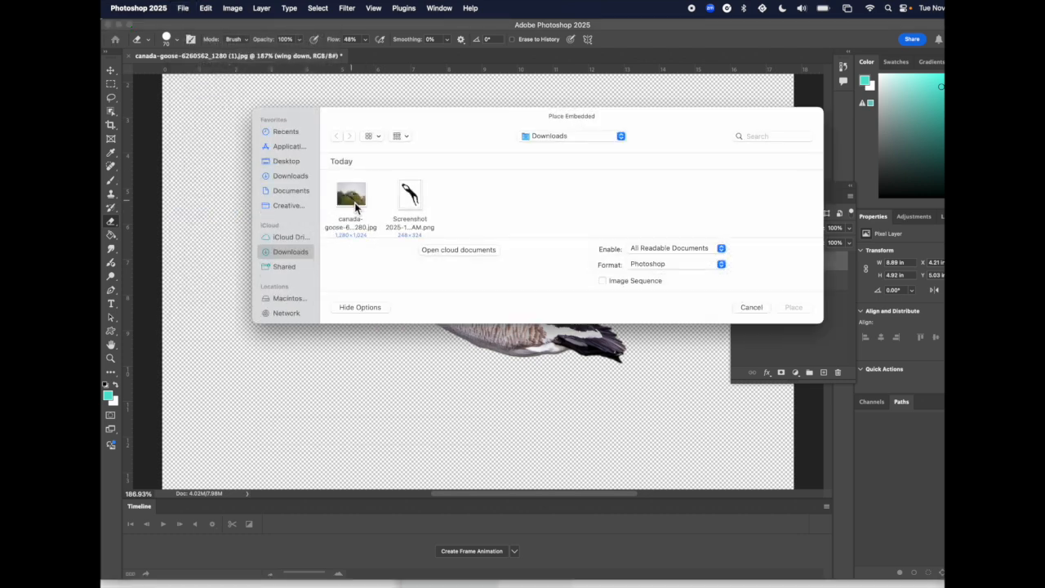
left_click(352, 196)
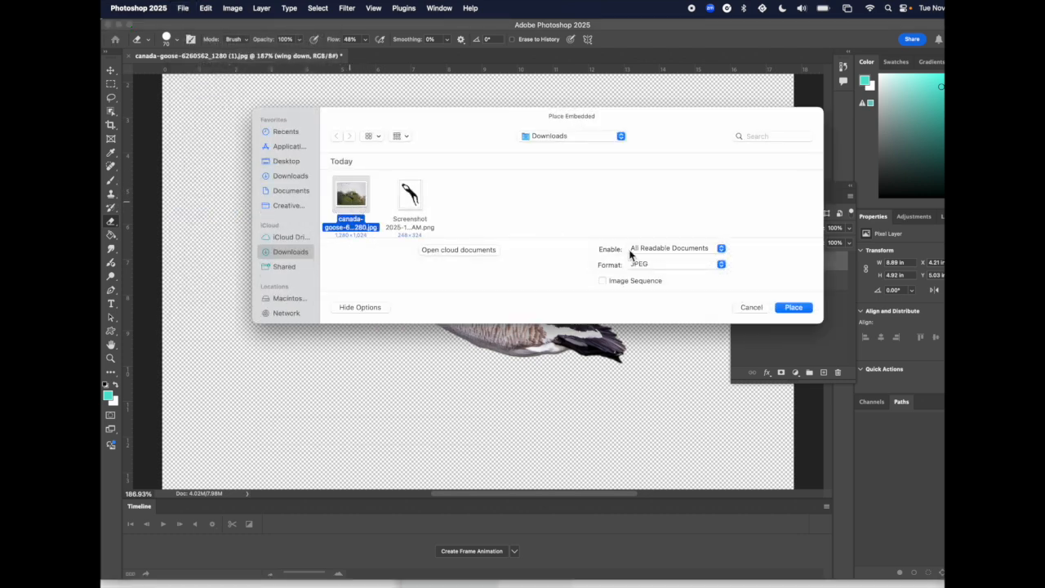
left_click(793, 309)
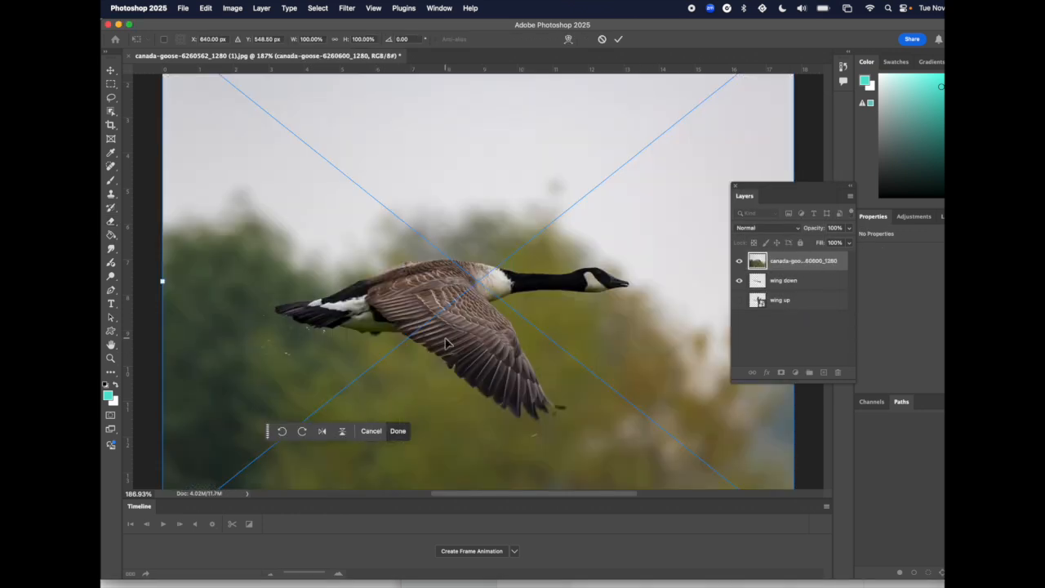
left_click_drag(268, 431, 285, 448)
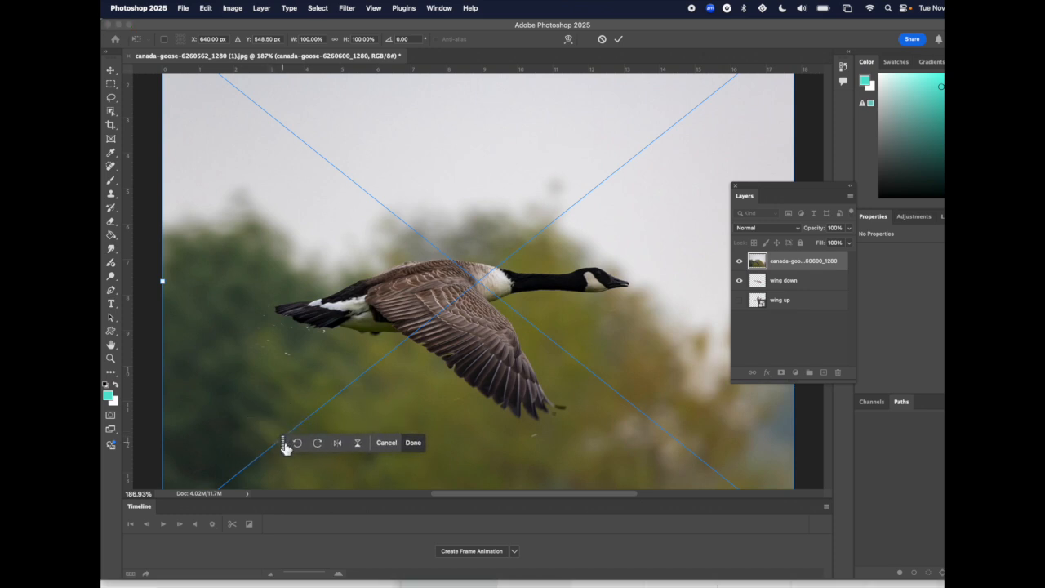
left_click(338, 443)
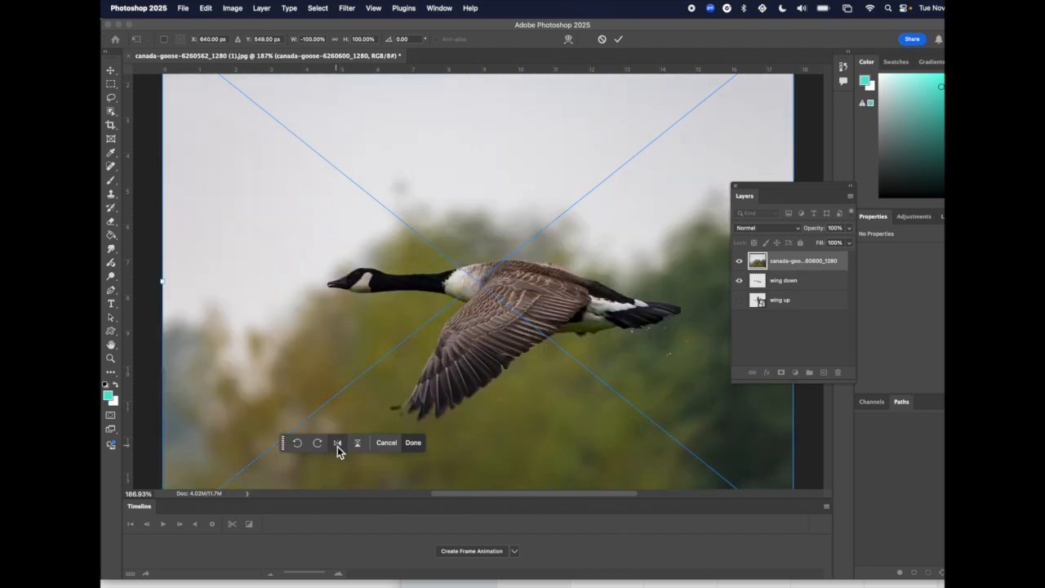
key("Return")
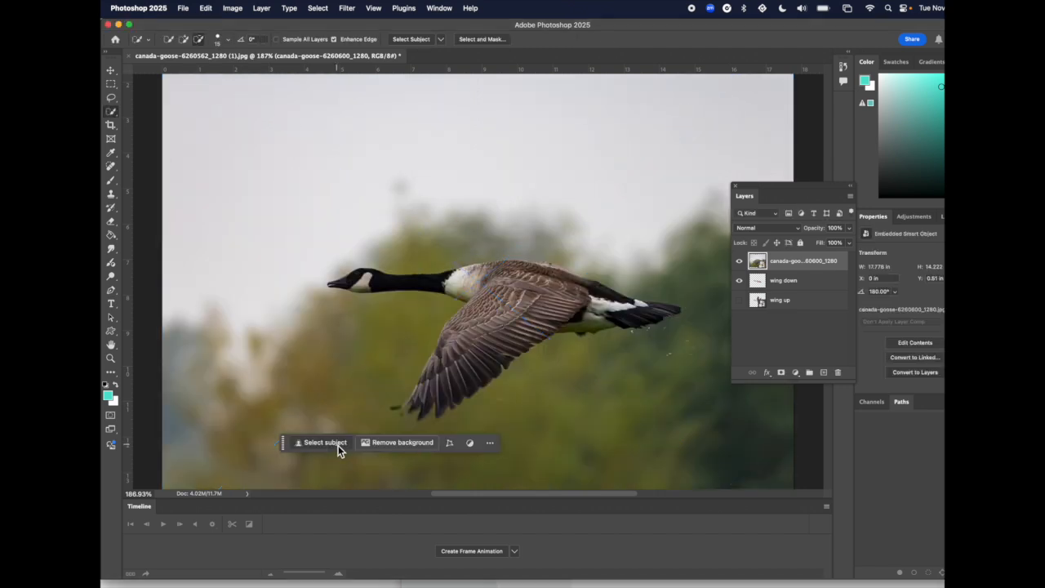
- Select the lowered wing of the placed goose with the Quick Selection Tool, subtracting the back and restoring missed wing areas
left_click(112, 113)
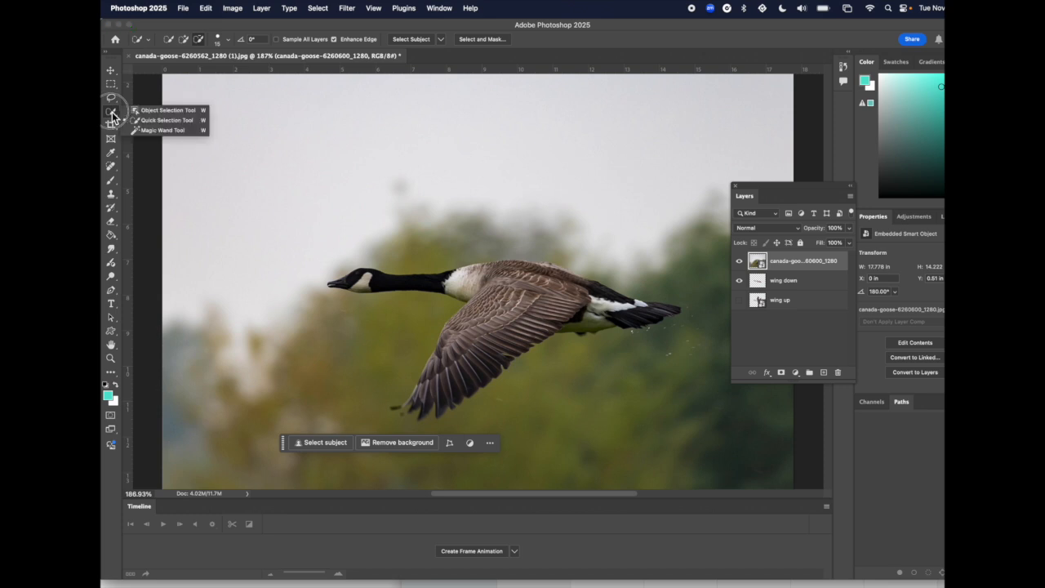
left_click(151, 124)
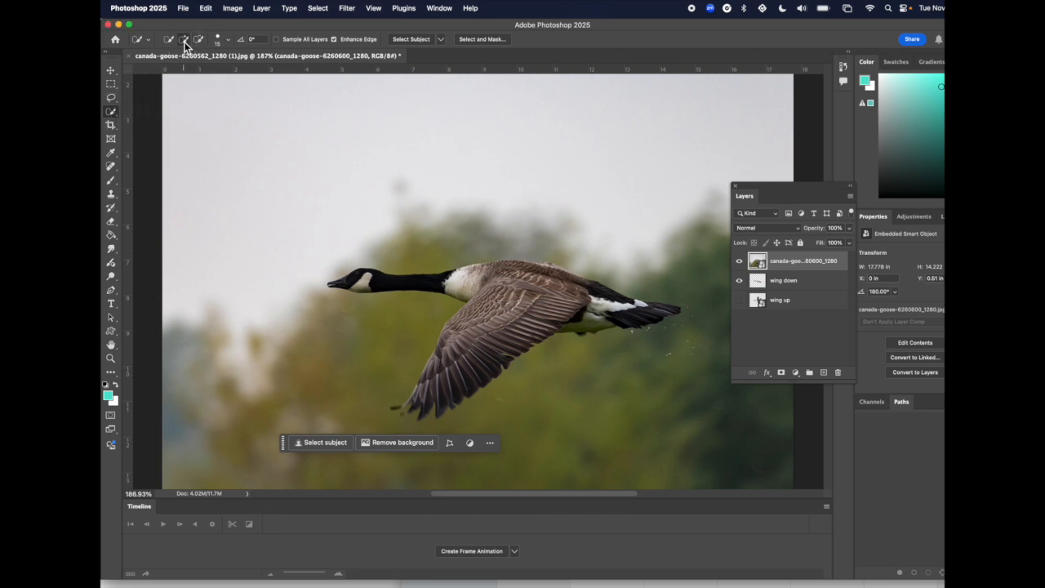
mouse_move(483, 319)
left_mouse_down()
mouse_move(500, 292)
mouse_move(466, 327)
mouse_move(431, 390)
mouse_move(434, 381)
mouse_move(397, 408)
mouse_move(432, 412)
mouse_move(426, 419)
left_mouse_up()
mouse_move(519, 333)
left_mouse_down()
mouse_move(538, 308)
mouse_move(522, 295)
mouse_move(539, 298)
mouse_move(542, 329)
left_mouse_up()
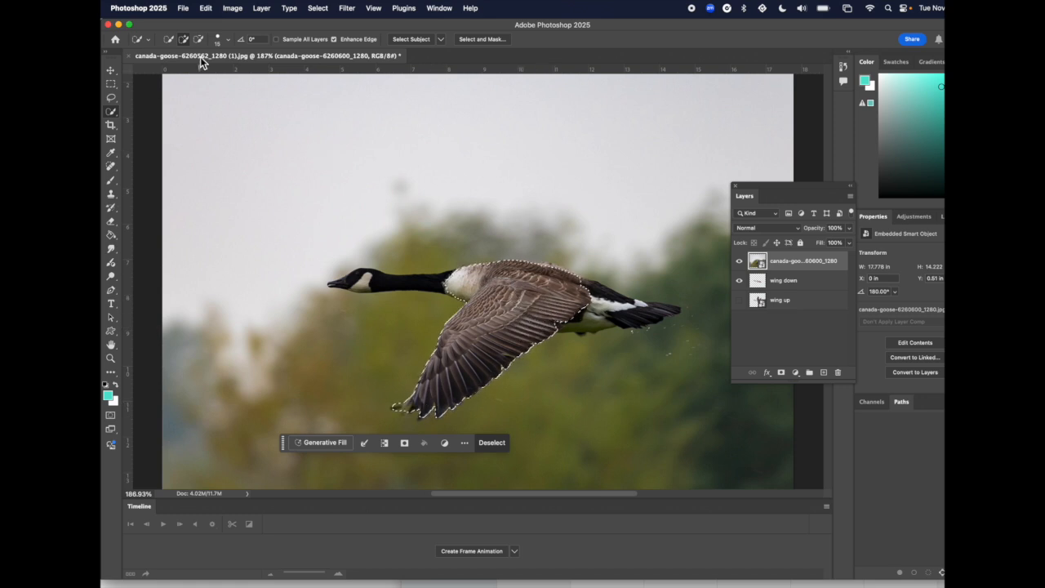
mouse_move(497, 258)
left_mouse_down()
mouse_move(461, 282)
mouse_move(518, 261)
mouse_move(567, 268)
mouse_move(554, 263)
left_mouse_up()
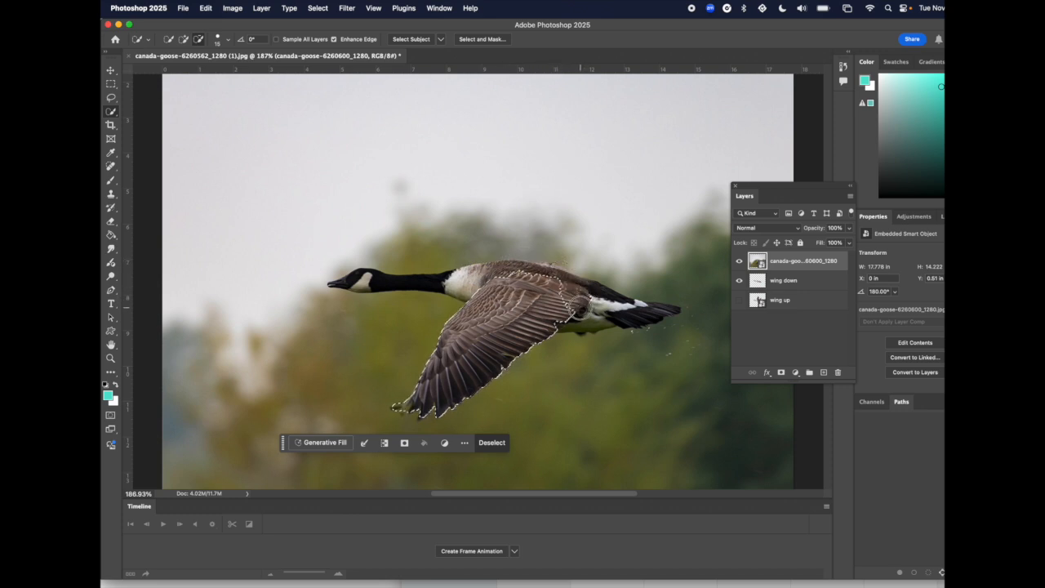
left_click(182, 38)
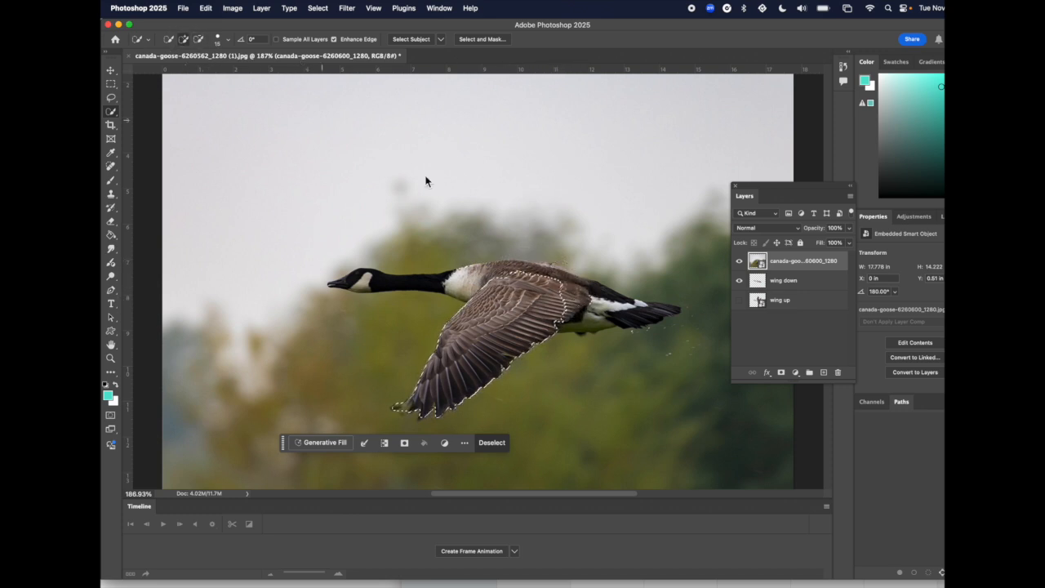
mouse_move(569, 292)
left_mouse_down()
mouse_move(578, 294)
mouse_move(555, 322)
left_mouse_up()
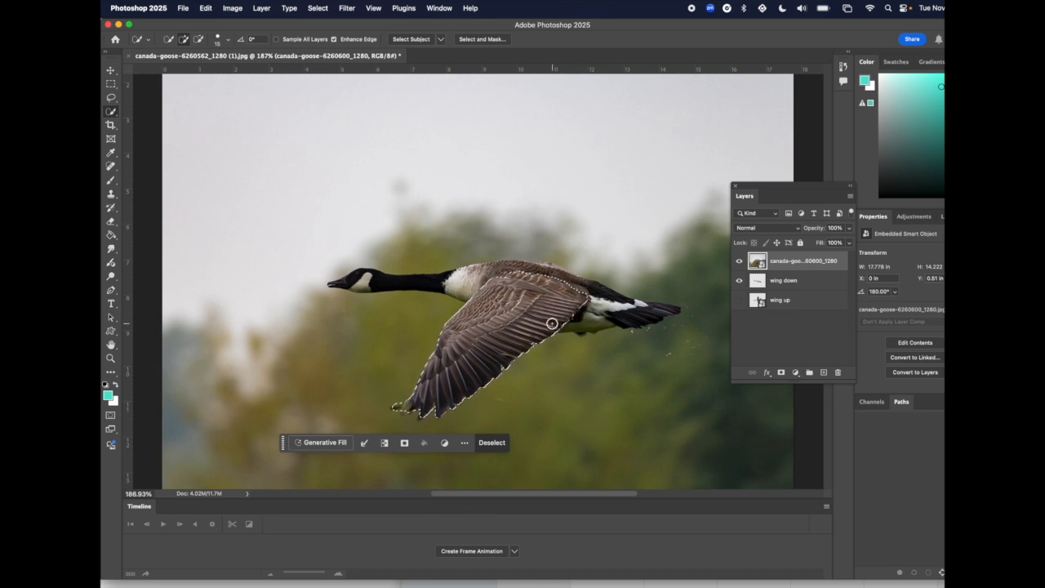
- Mask the placed image to the selected wing and move the wing onto the shoulder of the wingless goose
left_click(405, 443)
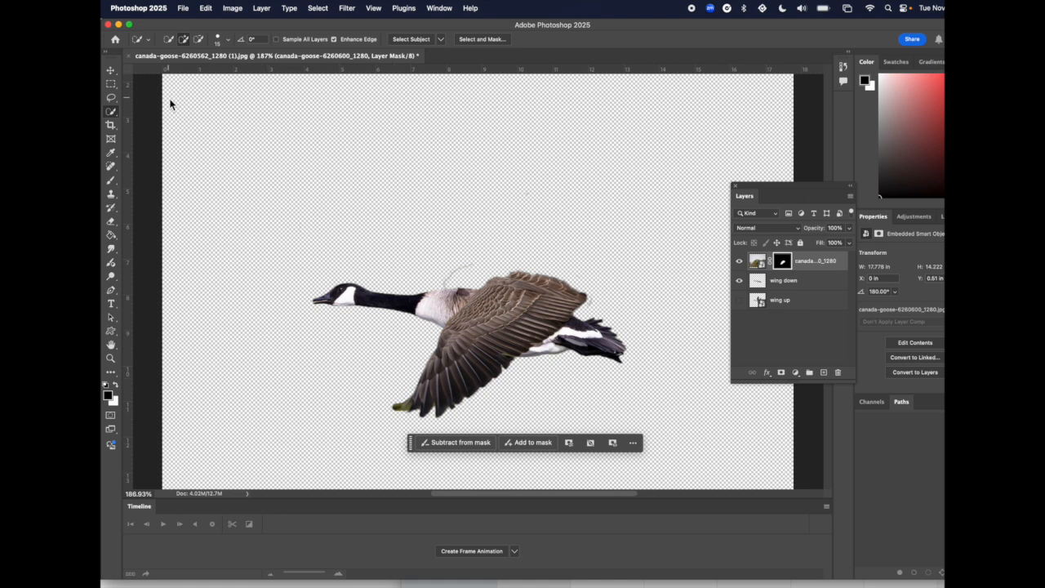
left_click(110, 70)
left_click_drag(510, 308, 478, 326)
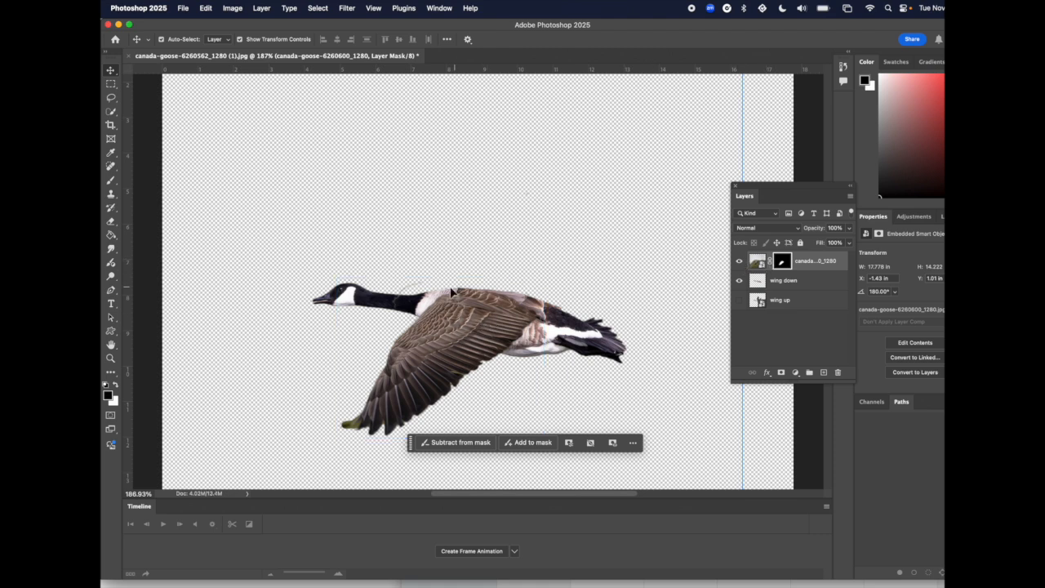
- Convert the masked wing layer to a Smart Object and toggle the visibility of the wing and "wing down" layers
right_click(820, 262)
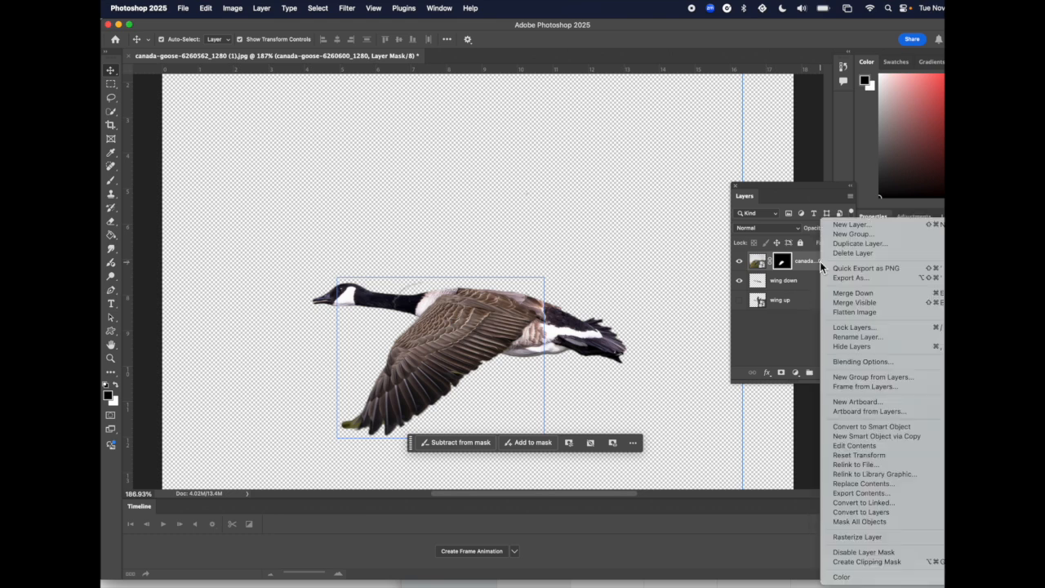
left_click(861, 426)
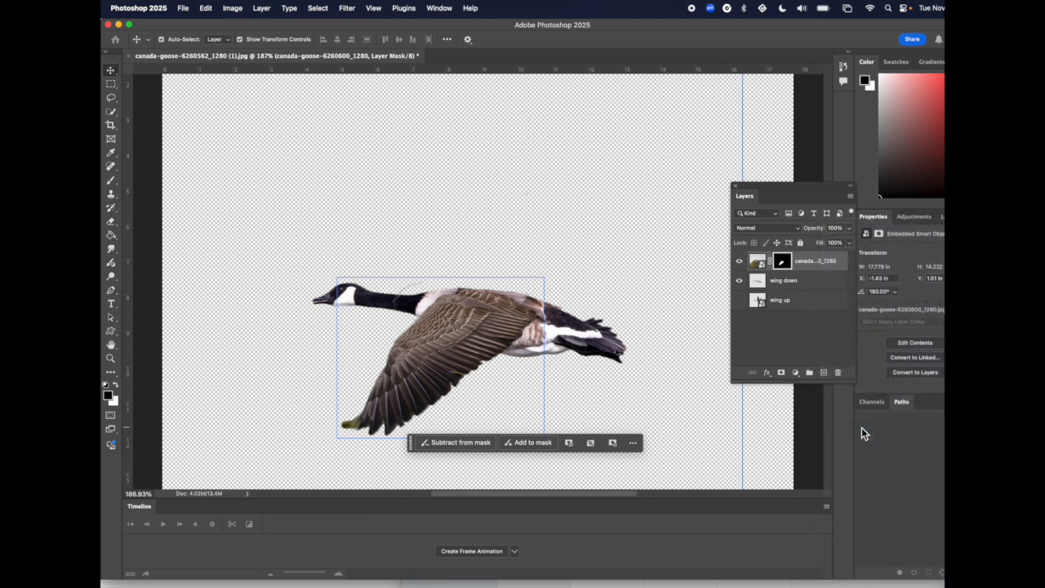
left_click(739, 262)
left_click(739, 281)
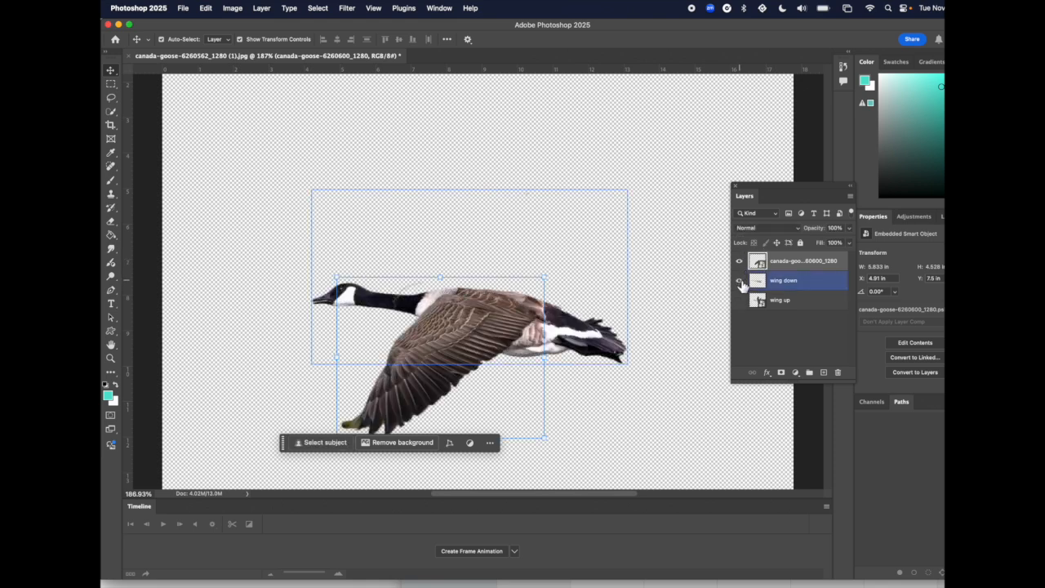
- Merge the placed wing layer with the "wing down" layer into a single layer
left_click(771, 267)
left_click(782, 281)
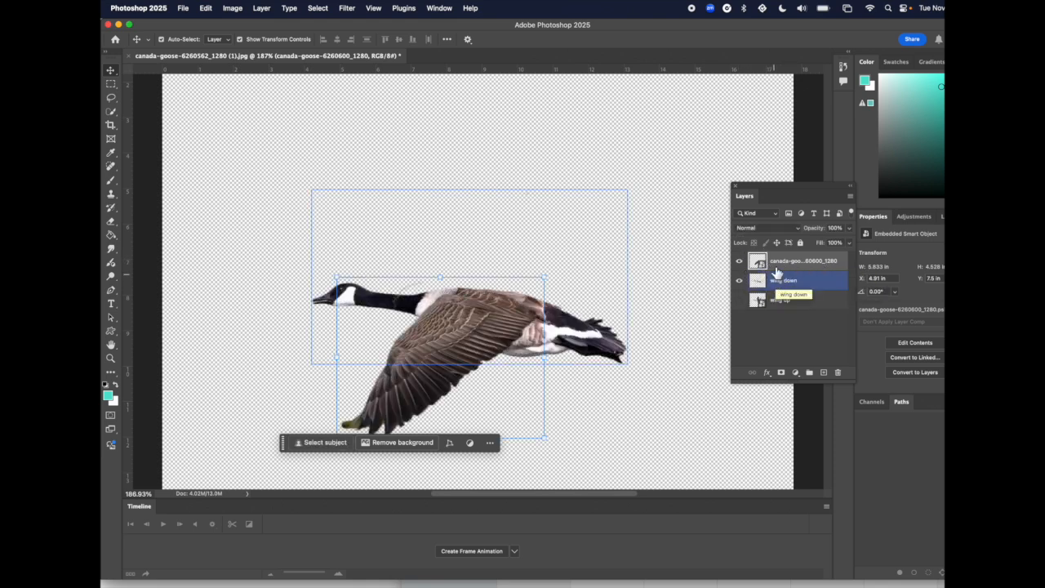
left_click(823, 286, "super")
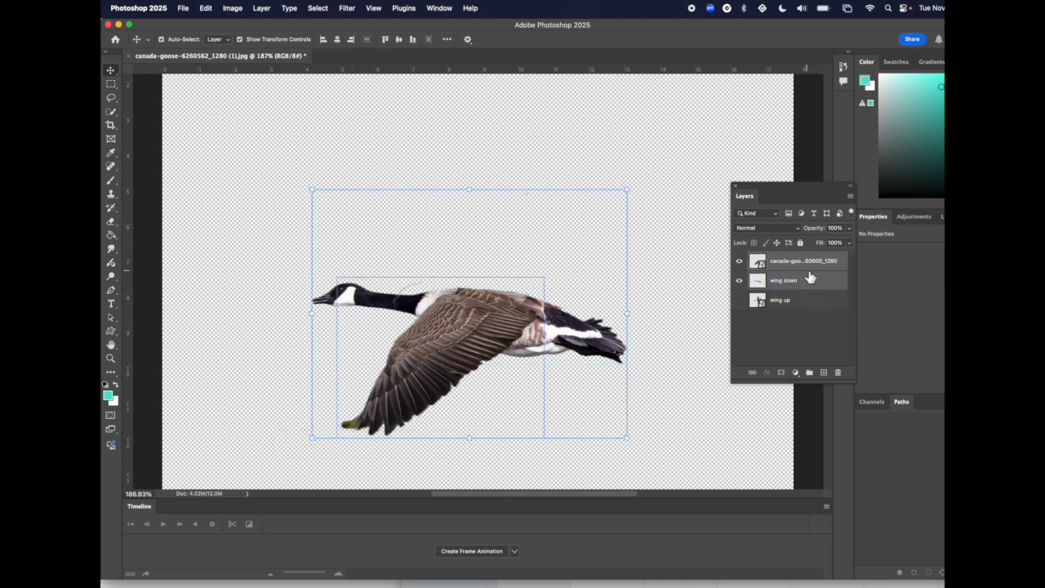
key("super+e")
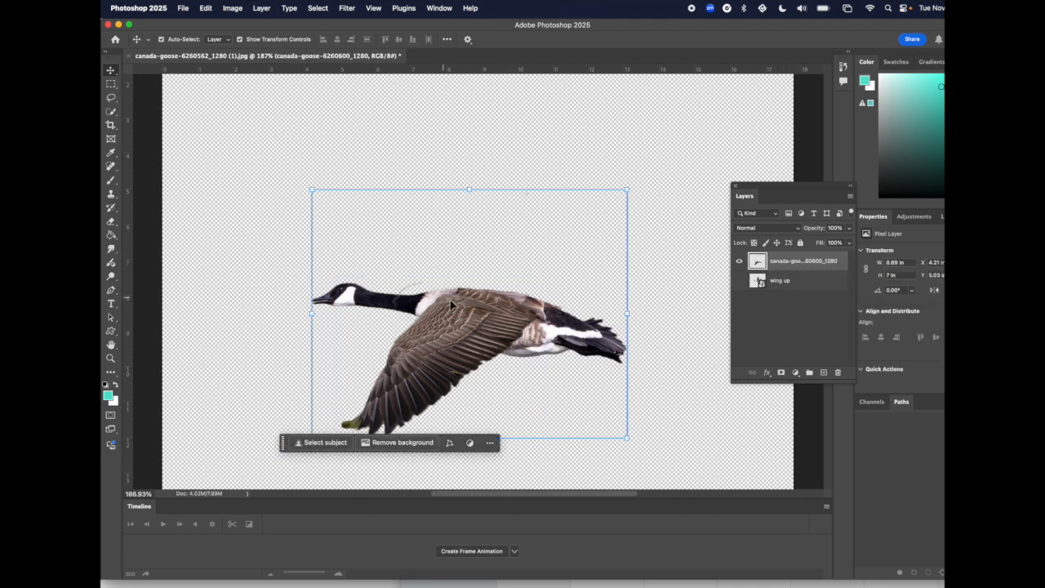
- Lasso the goose's upper back where the wing joins the body and apply Generative Fill without a prompt
left_click(112, 99)
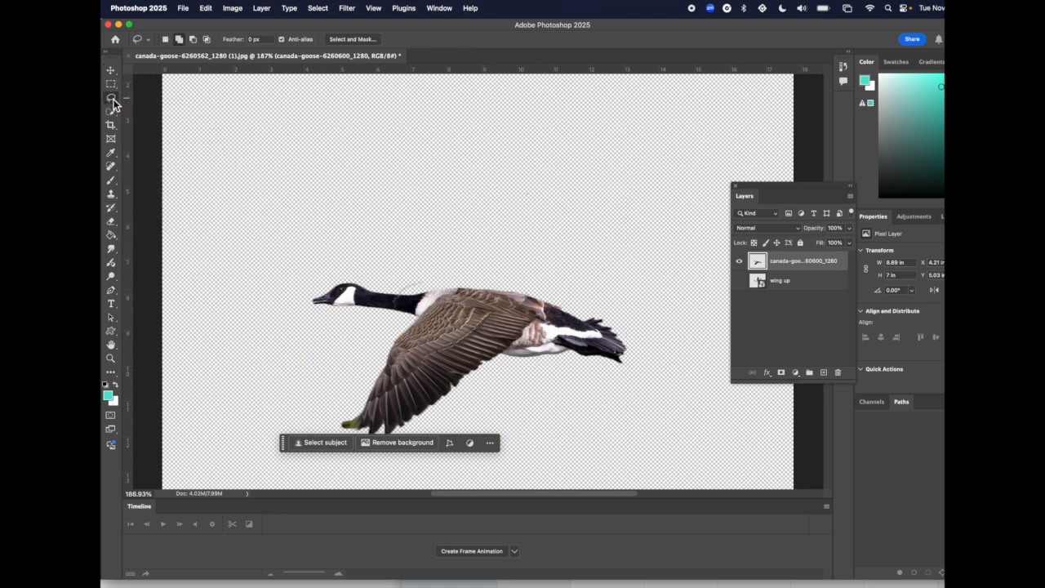
mouse_move(525, 293)
left_mouse_down()
mouse_move(457, 288)
mouse_move(429, 300)
mouse_move(541, 331)
mouse_move(549, 314)
mouse_move(528, 290)
mouse_move(493, 287)
left_mouse_up()
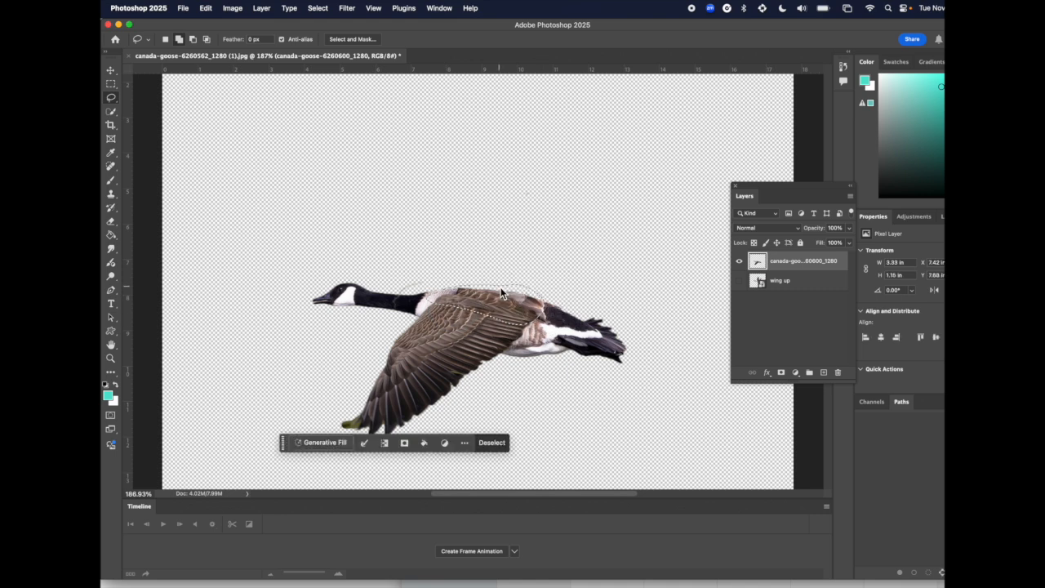
left_click(324, 443)
left_click(518, 442)
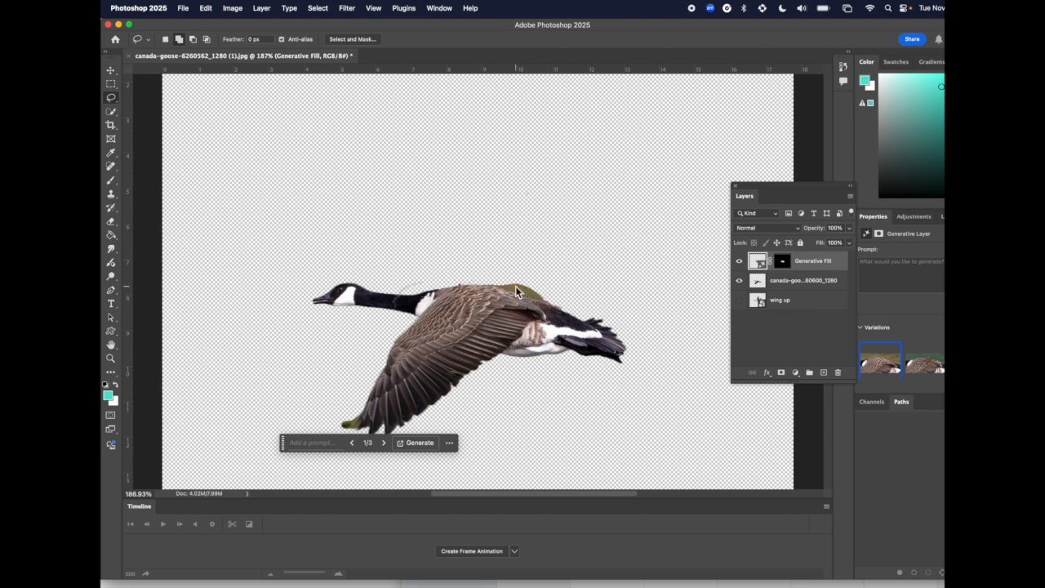
- Browse the Generative Fill variations for the goose's back and choose variation 2 of 3
left_click(384, 444)
left_click(385, 443)
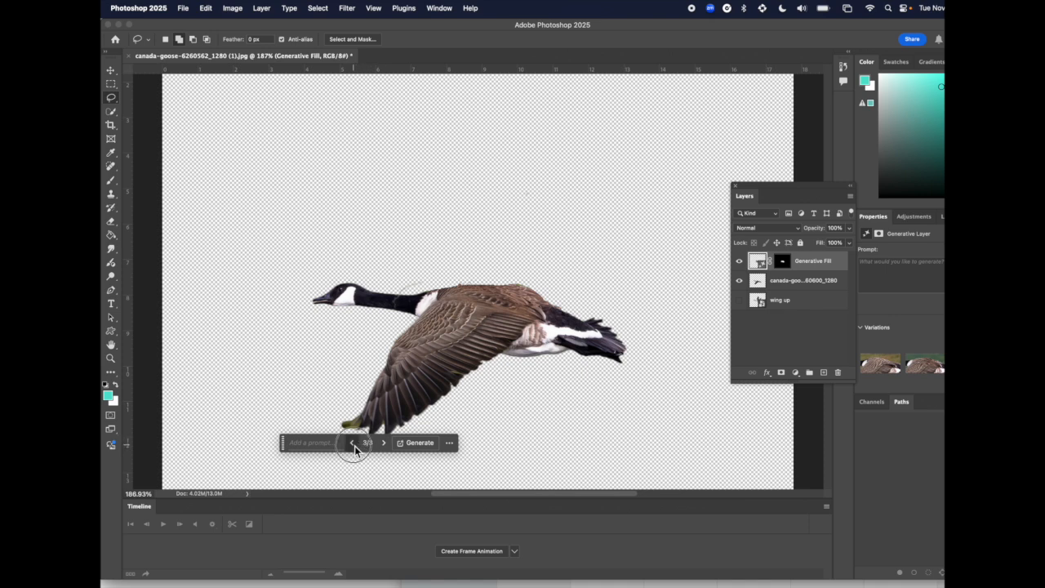
left_click(352, 444)
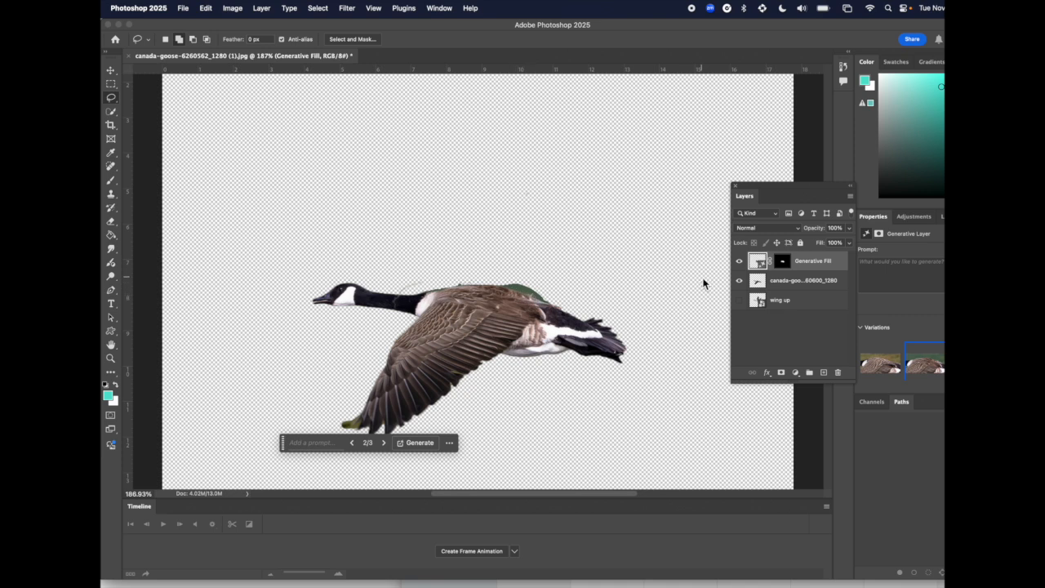
- Paint black on the Generative Fill layer mask with a size 25 brush to hide the green background above the goose's back
left_click(784, 269)
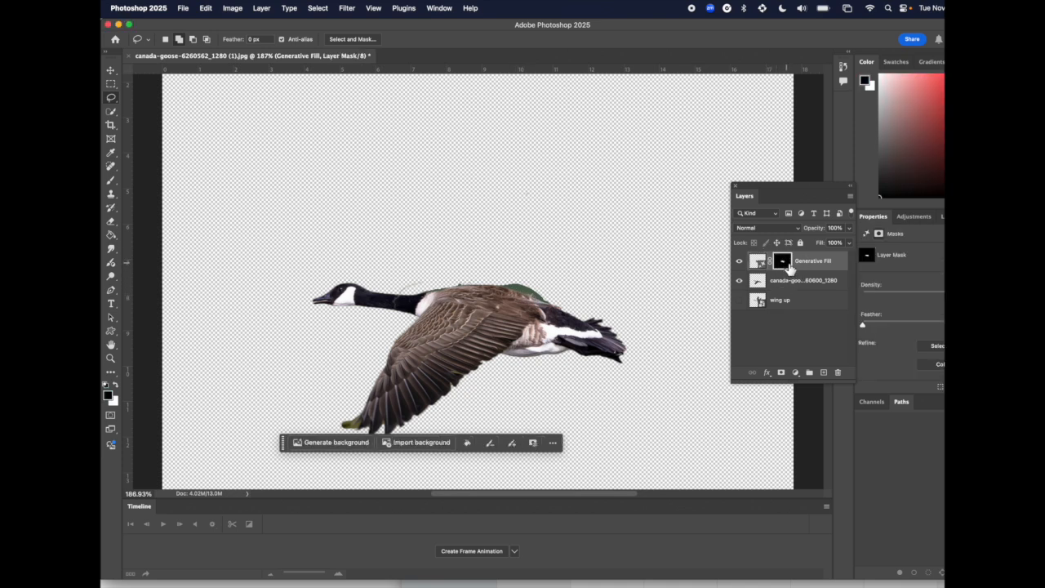
key("b")
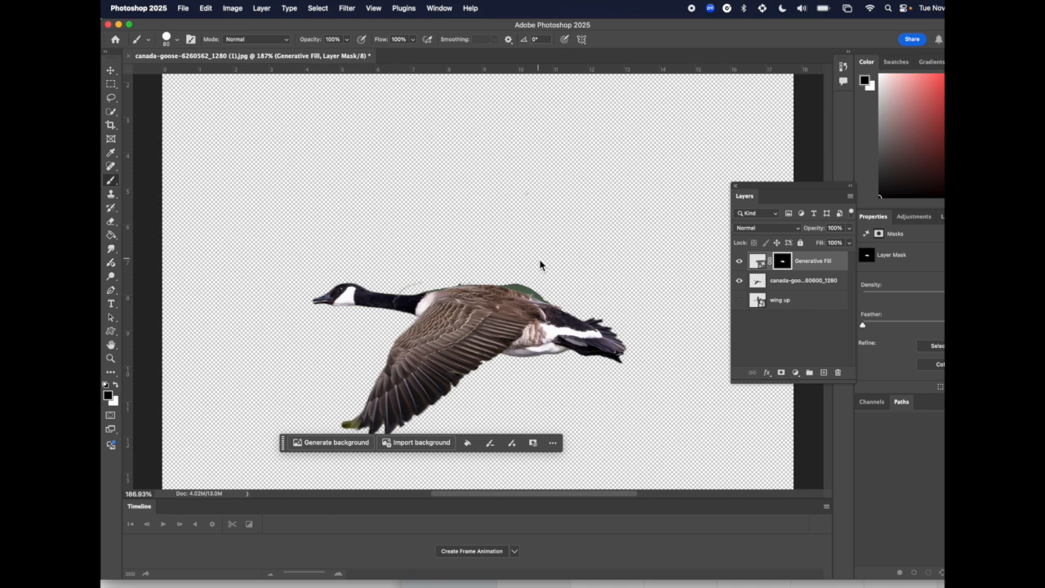
left_click(540, 285)
key("super+z")
key("bracketleft")
key("bracketleft")
key("bracketleft")
key("bracketleft")
key("bracketleft")
key("bracketleft")
- Merge the Generative Fill layer with the goose layer beneath it and rename the merged layer "wing down"
left_click(813, 282, "shift")
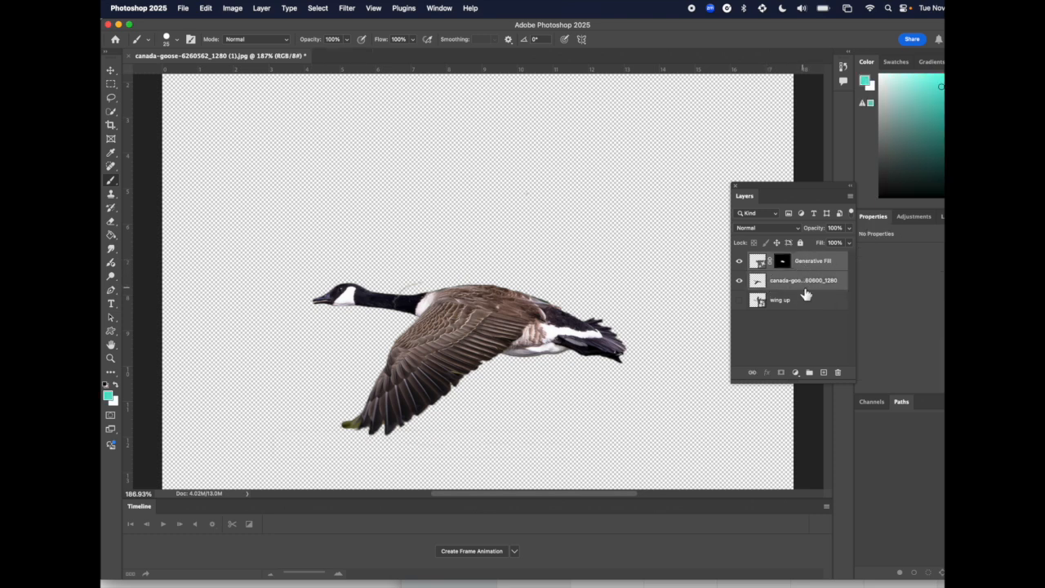
key("super+e")
double_click(788, 260)
type("wing do")
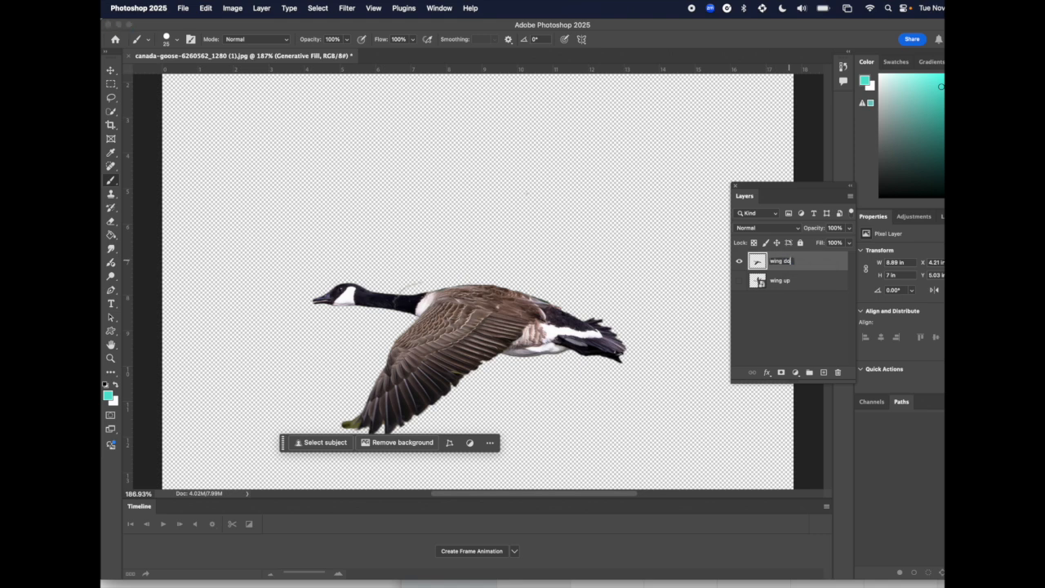
key("Return")
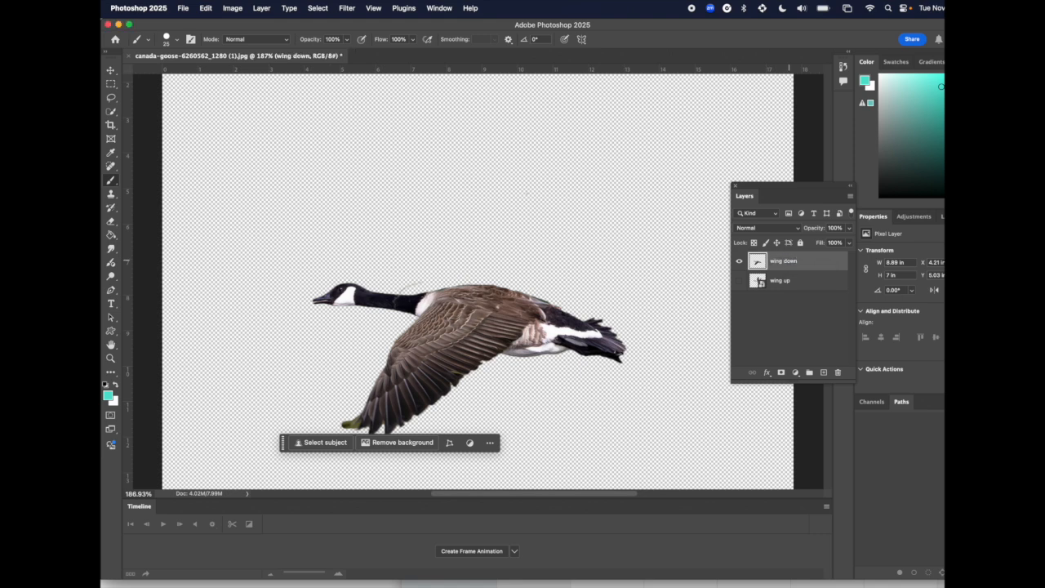
- Show the "wing up" layer and hide the "wing down" layer
left_click(739, 281)
left_click(740, 262)
left_click(739, 262)
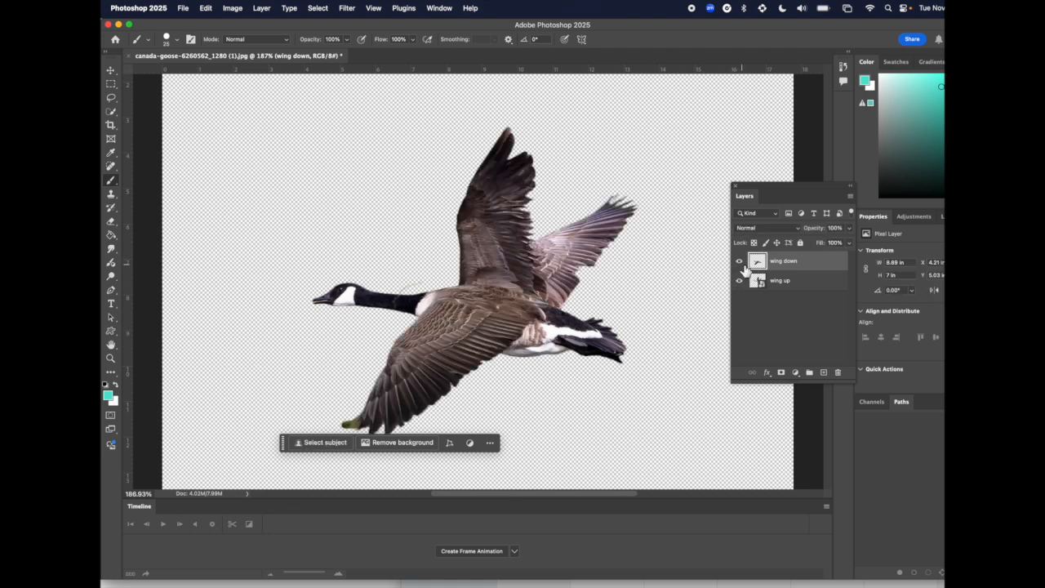
left_click(741, 262)
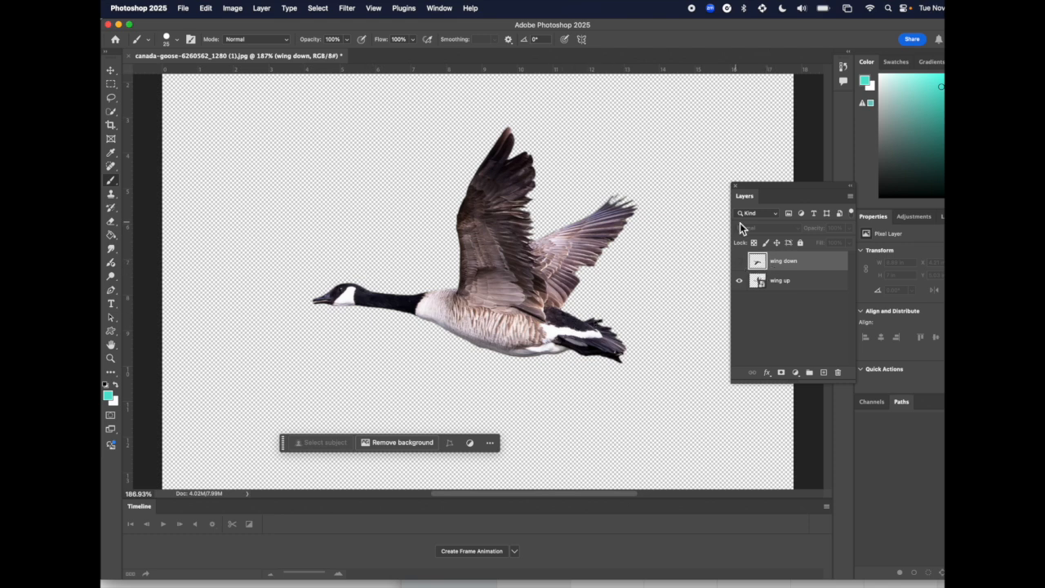
- Select the goose's head and neck on the "wing up" layer with the Lasso tool
left_click(802, 289)
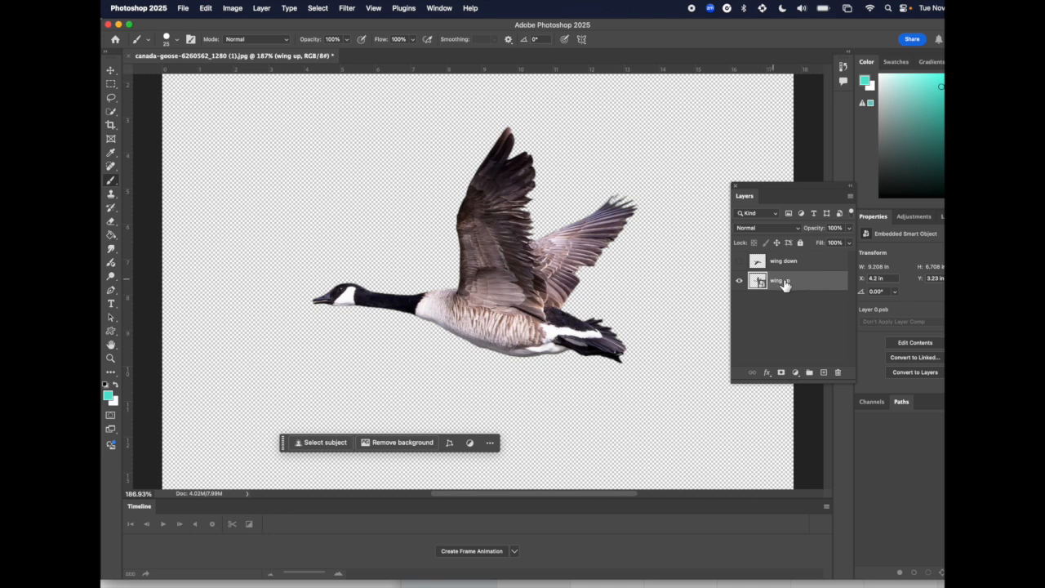
left_click(739, 283)
left_click(739, 282)
left_click(112, 98)
mouse_move(412, 290)
left_mouse_down()
mouse_move(353, 271)
mouse_move(312, 281)
mouse_move(305, 306)
mouse_move(422, 327)
mouse_move(447, 294)
mouse_move(417, 279)
left_mouse_up()
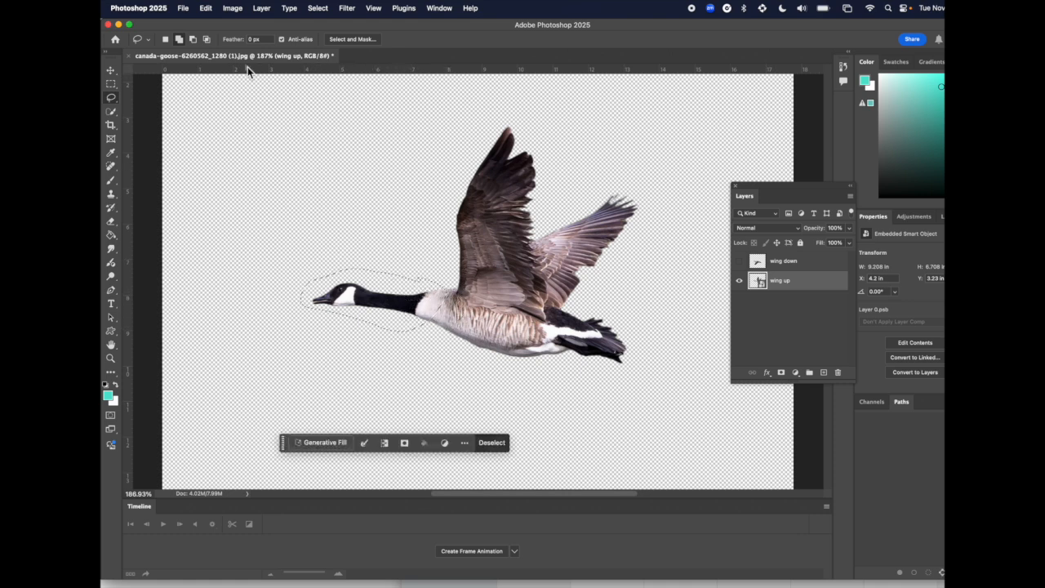
- Rasterize the "wing up" Smart Object layer so its selected area can be transformed
left_click(206, 9)
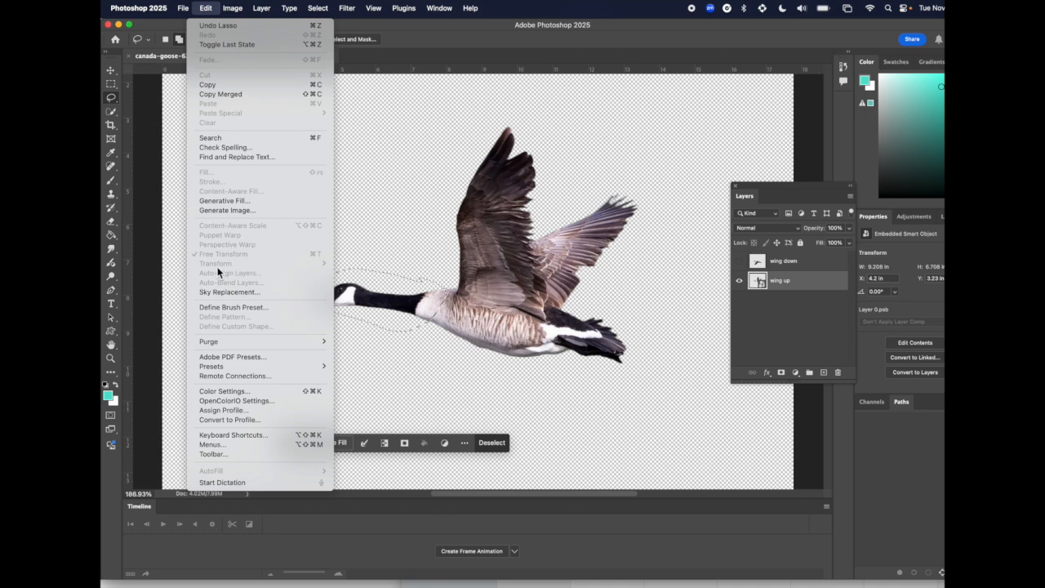
left_click(822, 280)
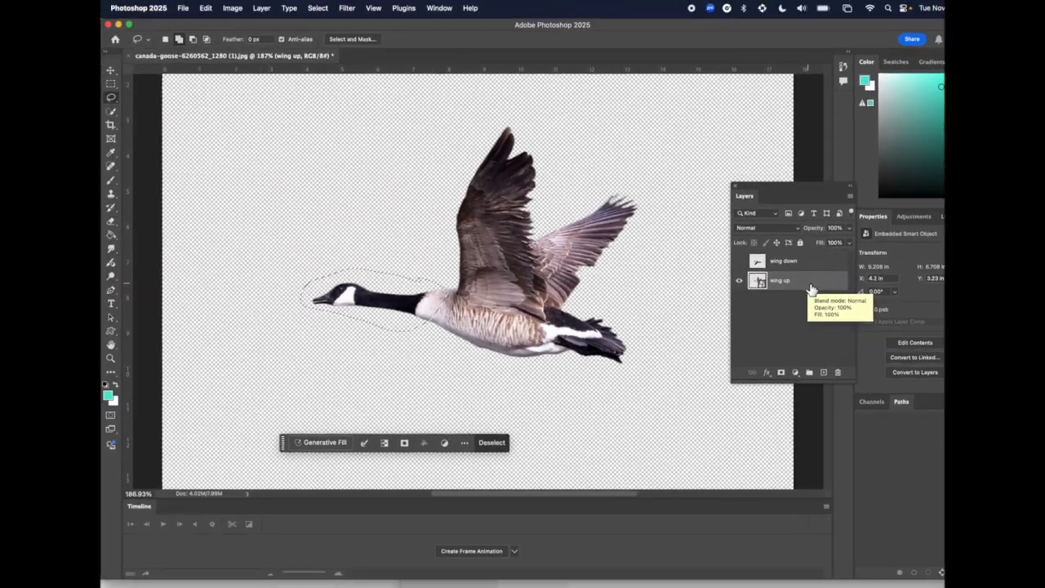
right_click(808, 284)
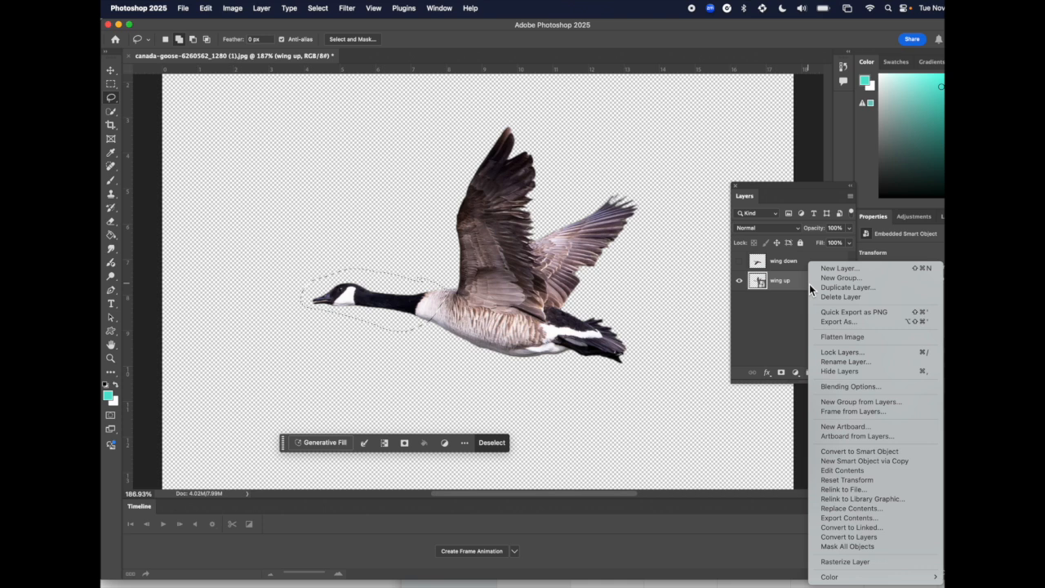
left_click(845, 562)
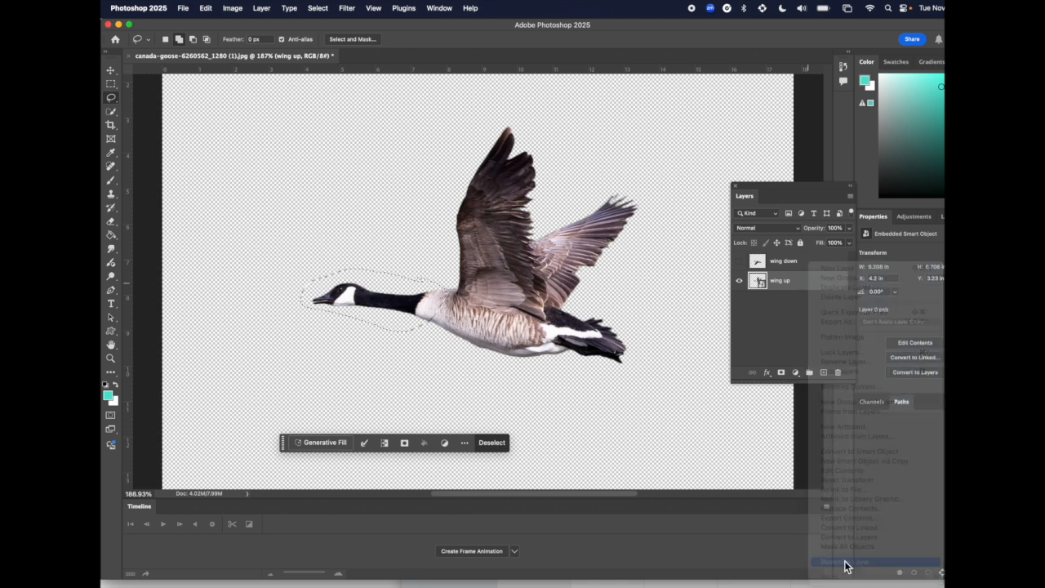
- Warp the selected head and neck slightly upward on the "wing up" layer, apply the warp, and deselect
left_click(206, 8)
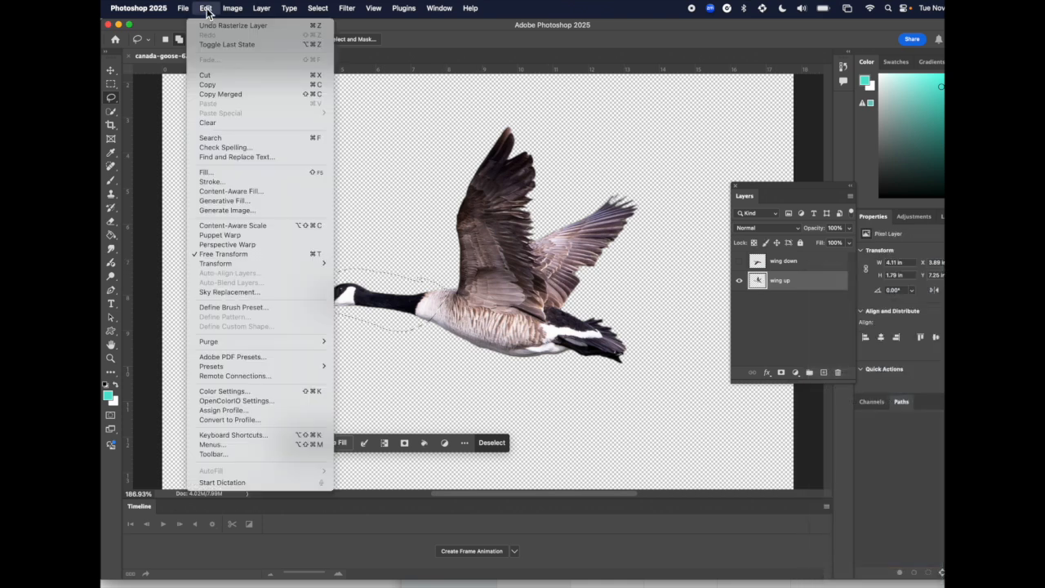
mouse_move(244, 263)
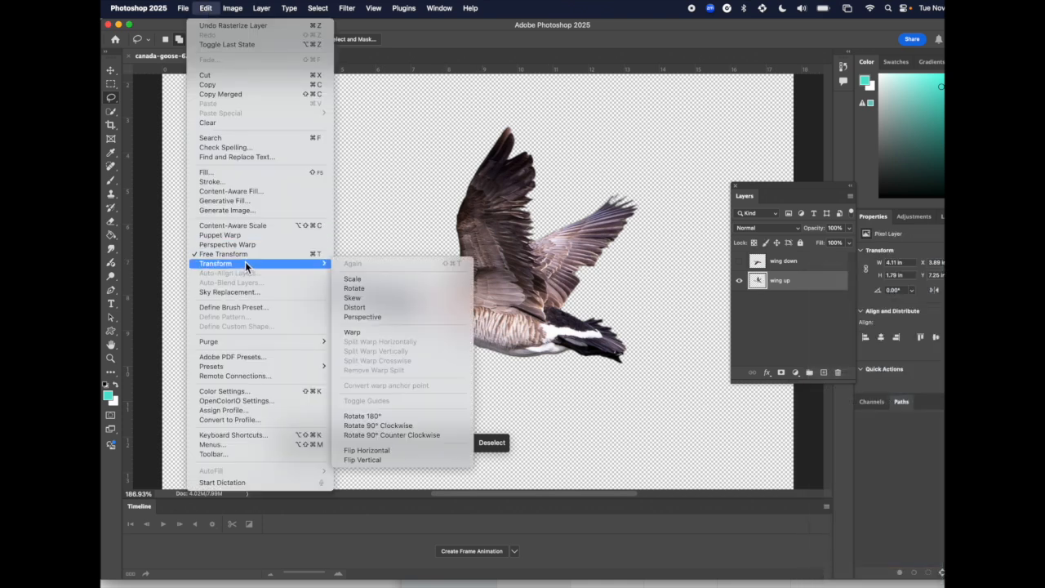
left_click(367, 330)
mouse_move(343, 290)
left_mouse_down()
mouse_move(338, 273)
mouse_move(320, 293)
mouse_move(332, 292)
left_mouse_up()
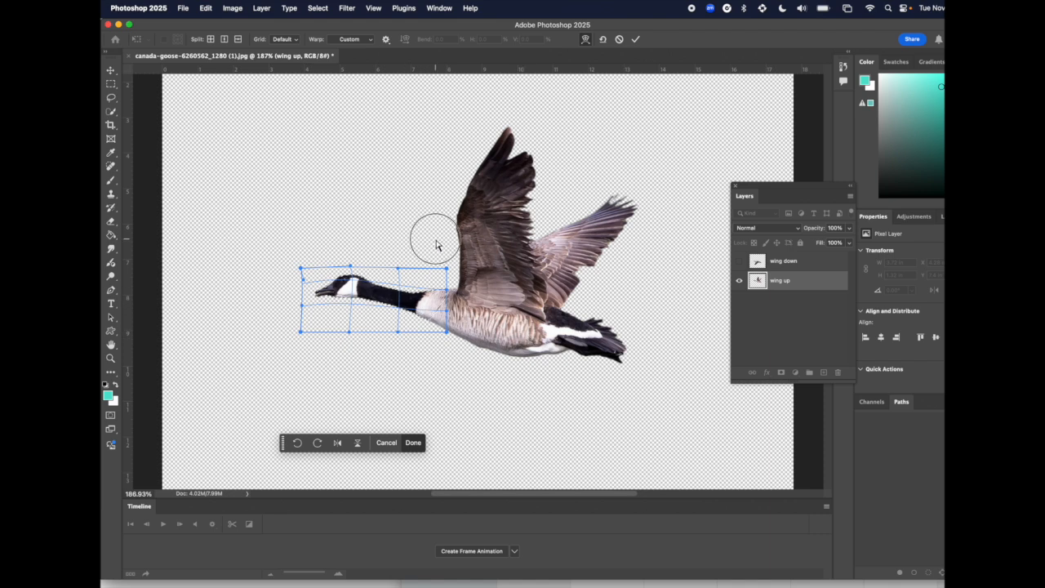
key("Return")
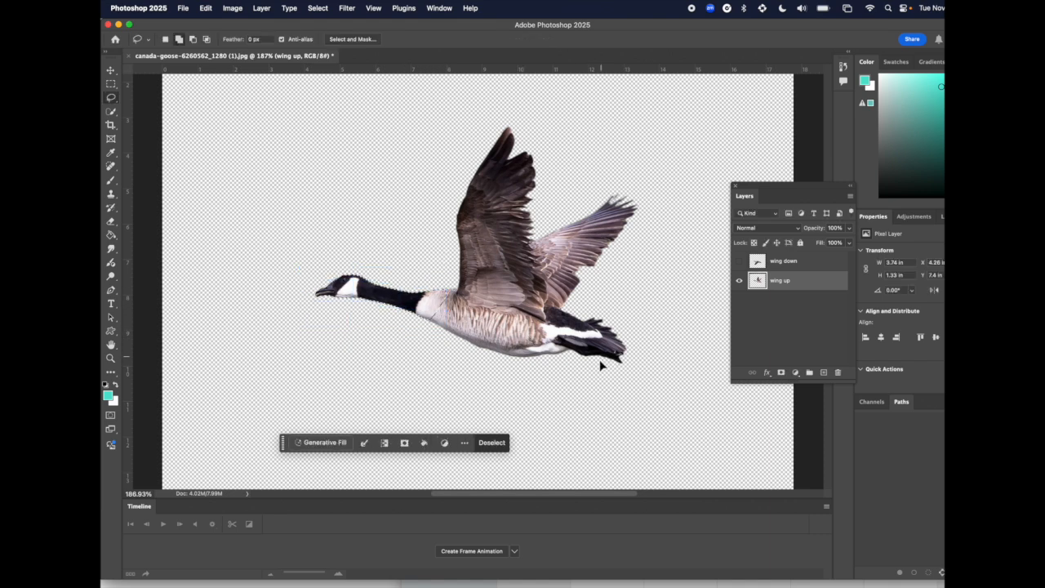
key("super+d")
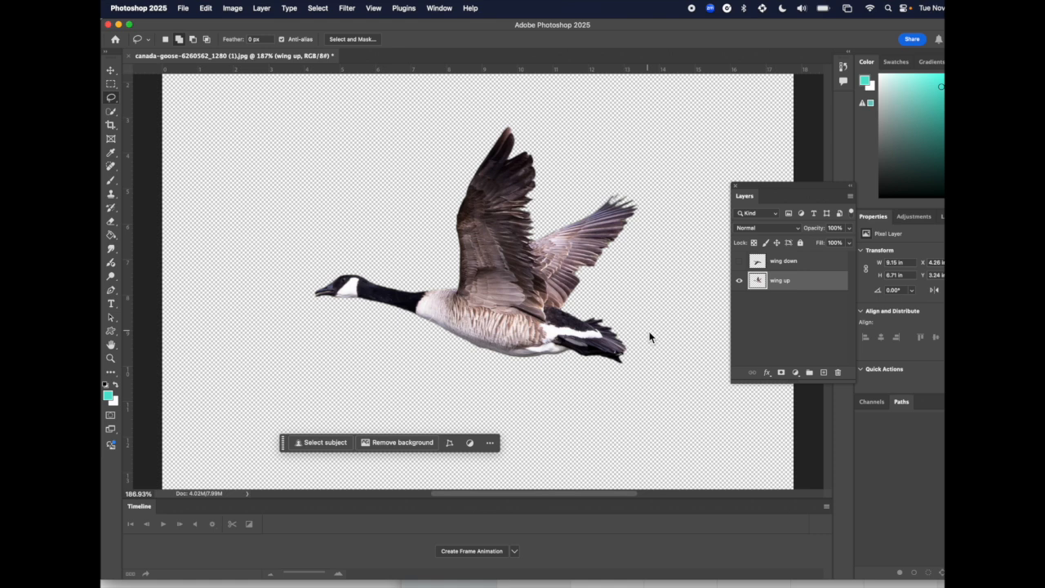
- Lasso the goose's tail on the "wing up" layer and warp its tip slightly upward
mouse_move(589, 310)
left_mouse_down()
mouse_move(560, 313)
mouse_move(550, 359)
mouse_move(619, 387)
mouse_move(609, 330)
mouse_move(583, 301)
mouse_move(551, 347)
mouse_move(631, 389)
mouse_move(630, 320)
mouse_move(609, 302)
left_mouse_up()
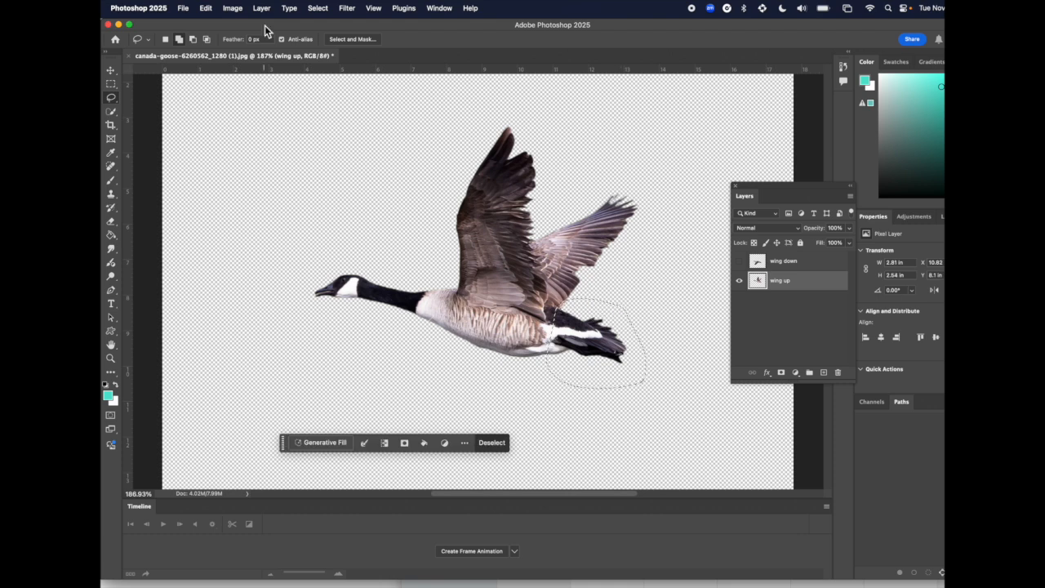
left_click(207, 9)
mouse_move(268, 264)
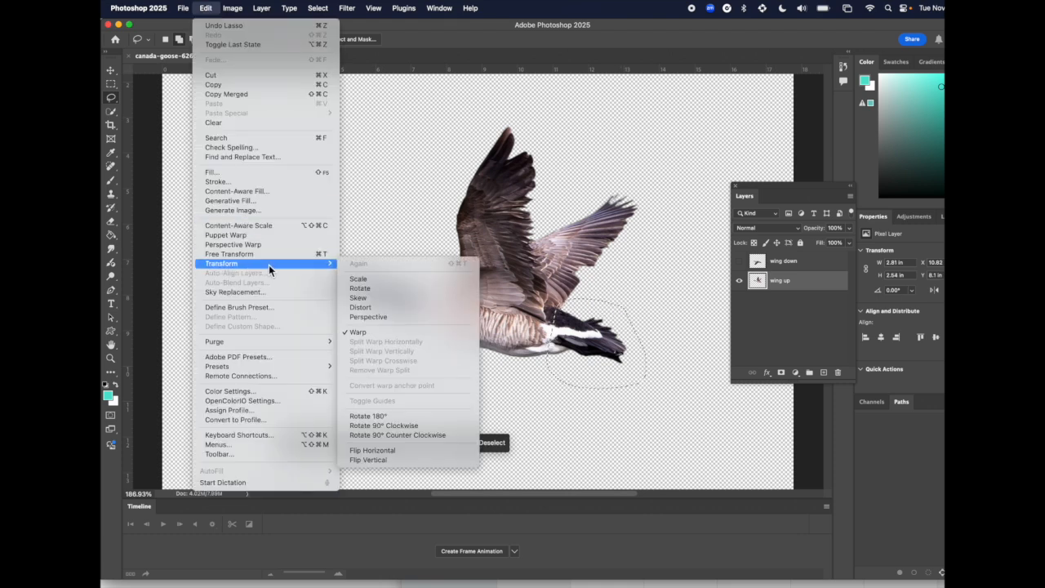
left_click(356, 333)
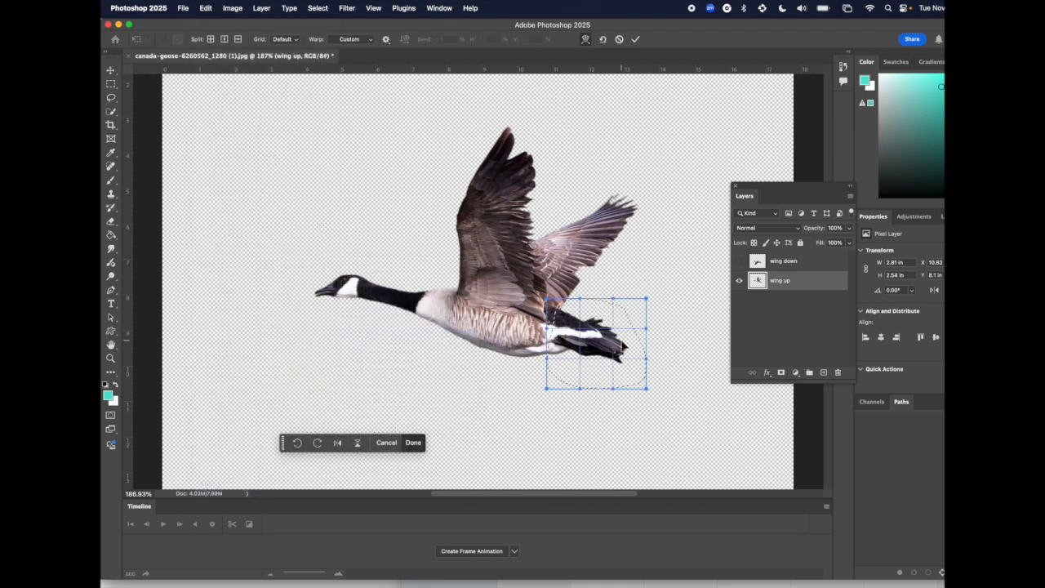
mouse_move(628, 333)
left_mouse_down()
mouse_move(611, 326)
mouse_move(620, 353)
mouse_move(625, 343)
left_mouse_up()
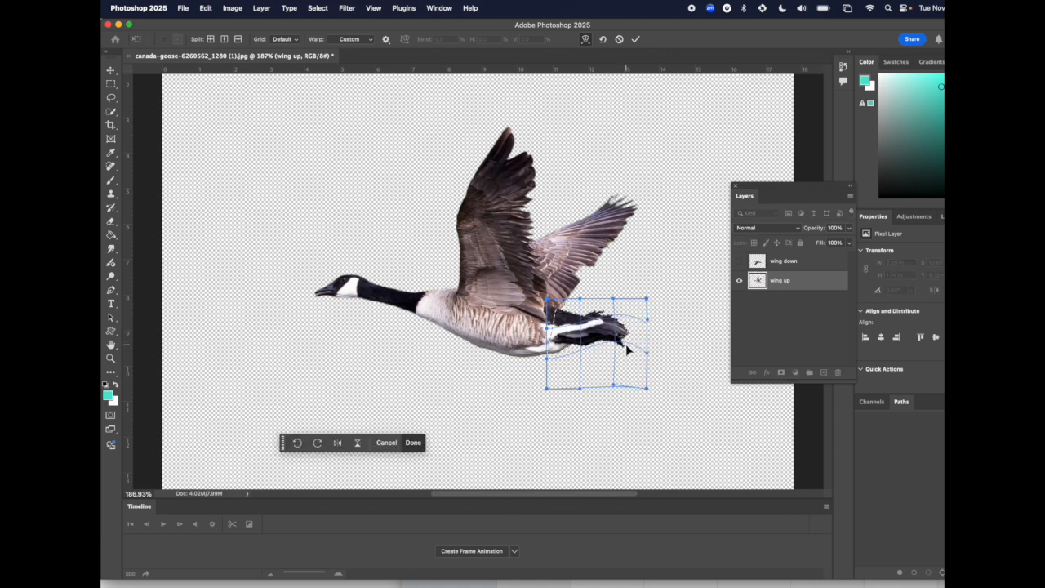
key("Return")
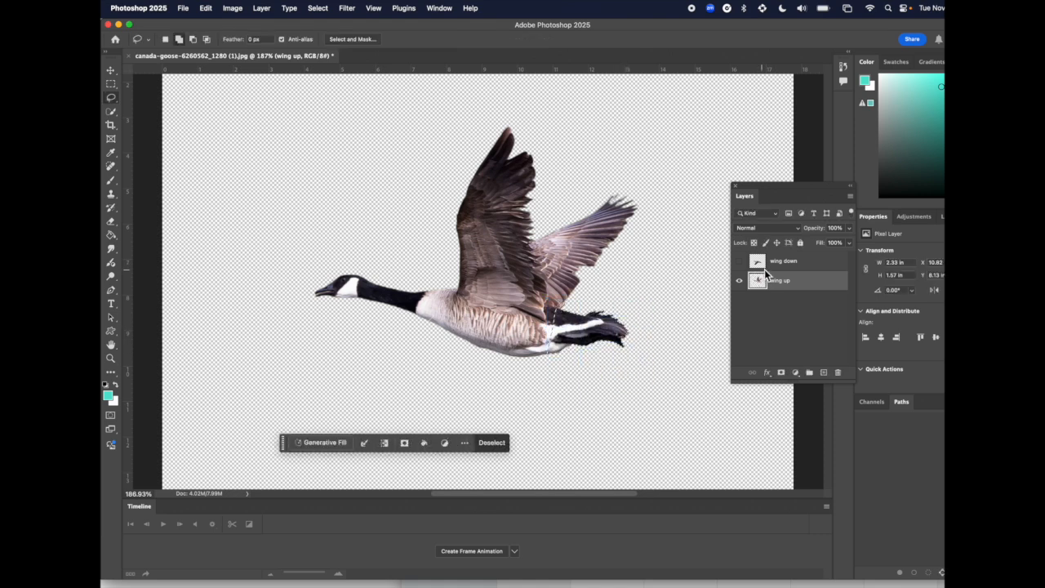
- Compare the two goose poses by toggling the visibility of "wing down" and "wing up", leaving both layers shown
left_click(740, 261)
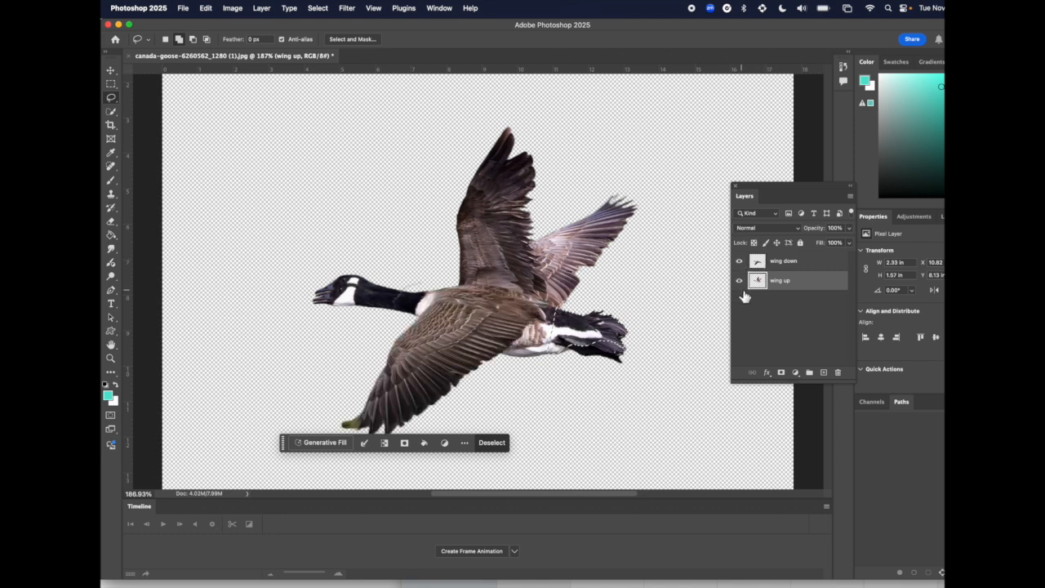
left_click(740, 281)
left_click(740, 281)
left_click(740, 261)
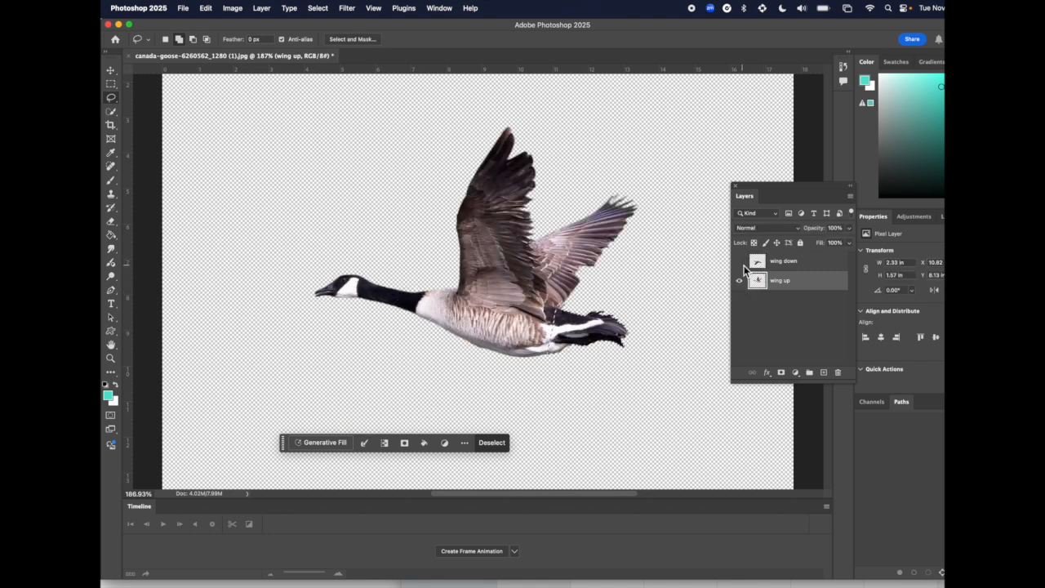
left_click(740, 281)
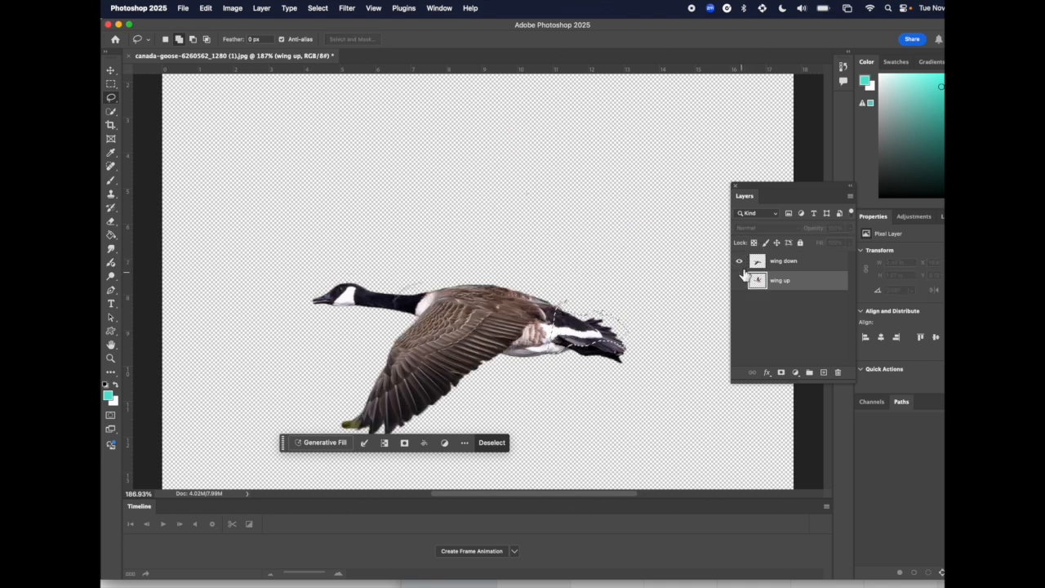
left_click(741, 262)
left_click(741, 262)
left_click(740, 281)
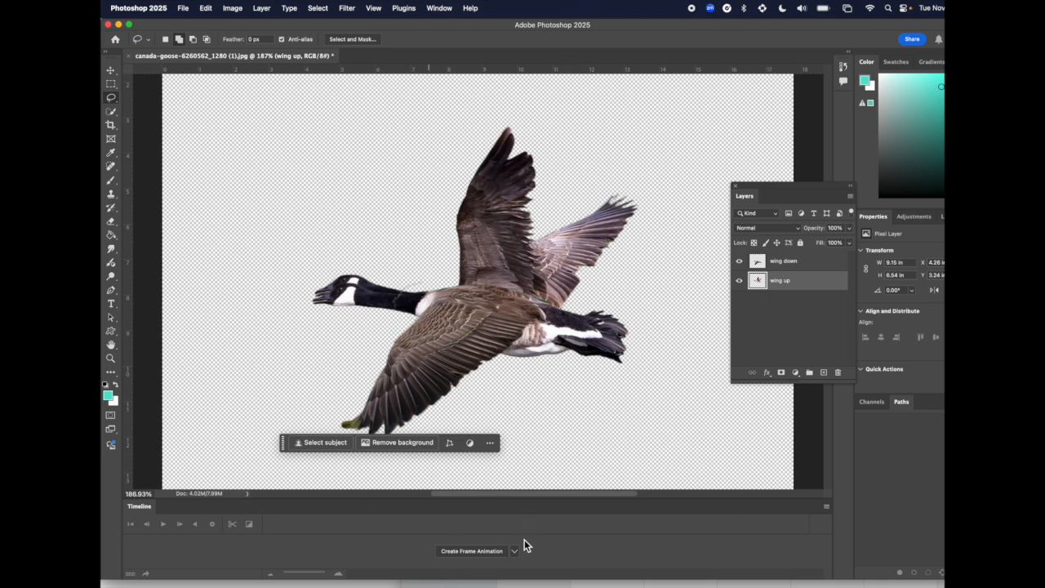
- Hide the Timeline and show it again
left_click(441, 9)
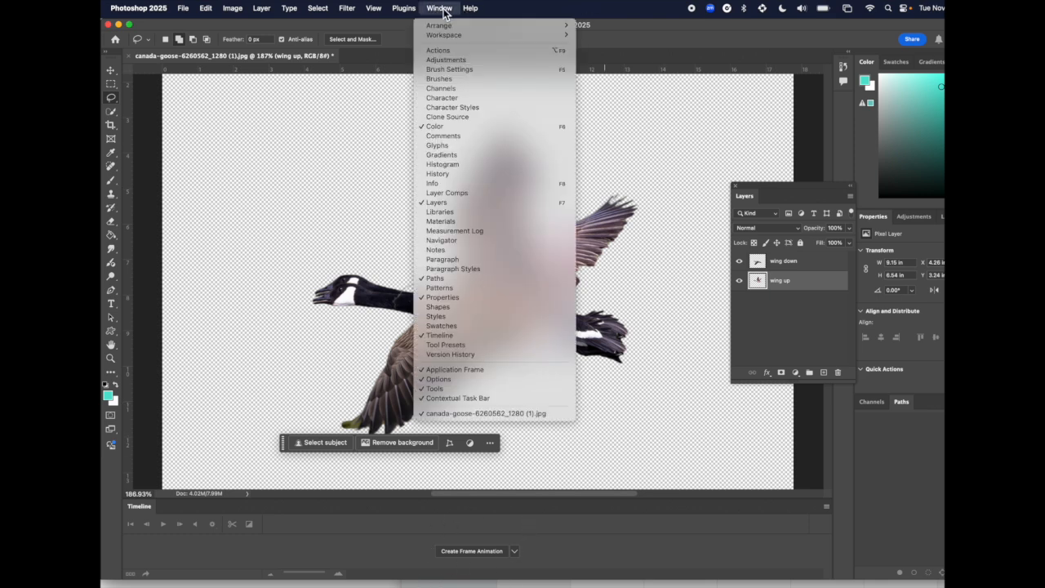
left_click(471, 337)
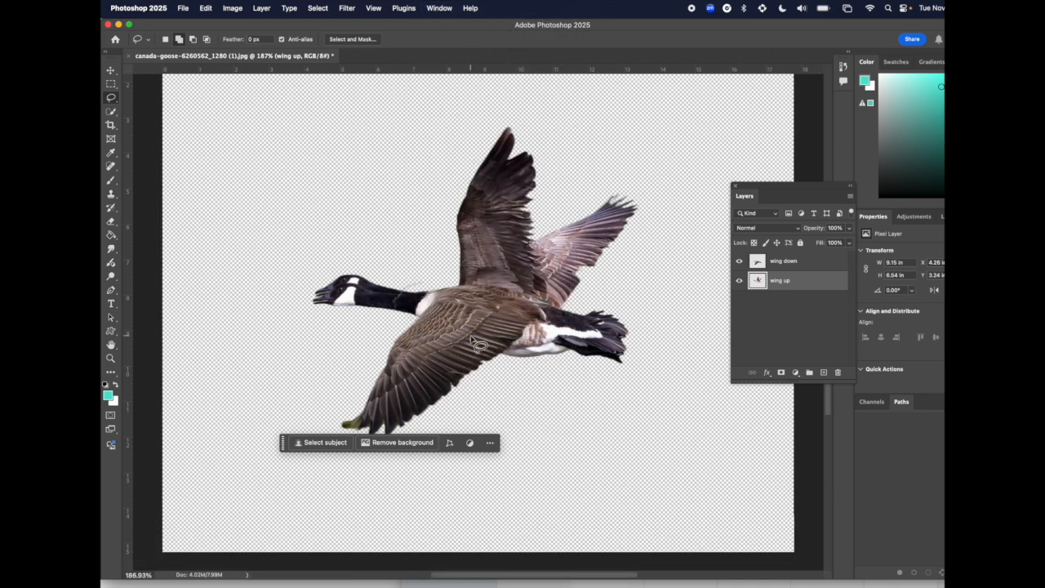
left_click(440, 8)
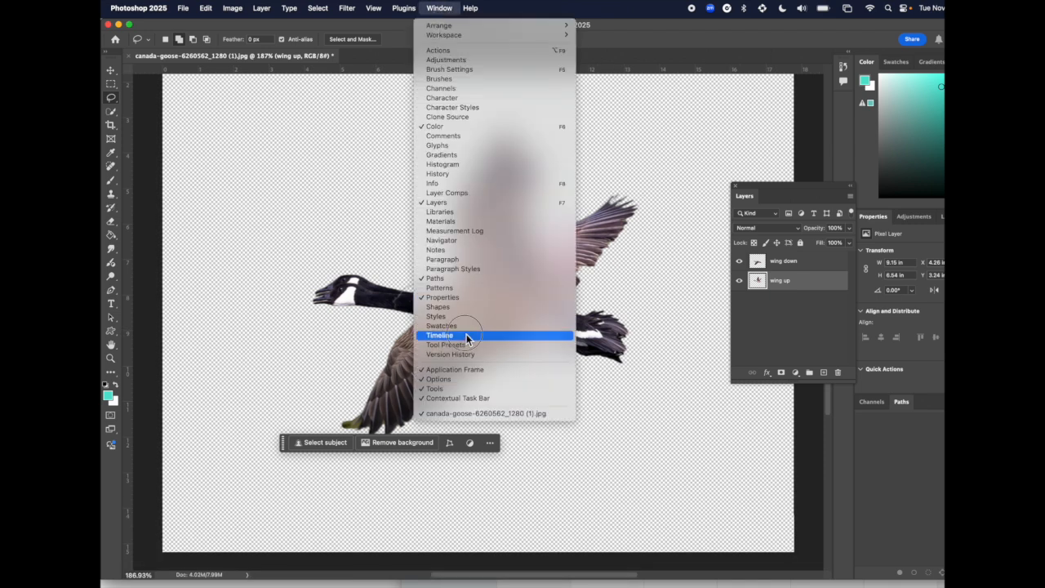
left_click(466, 335)
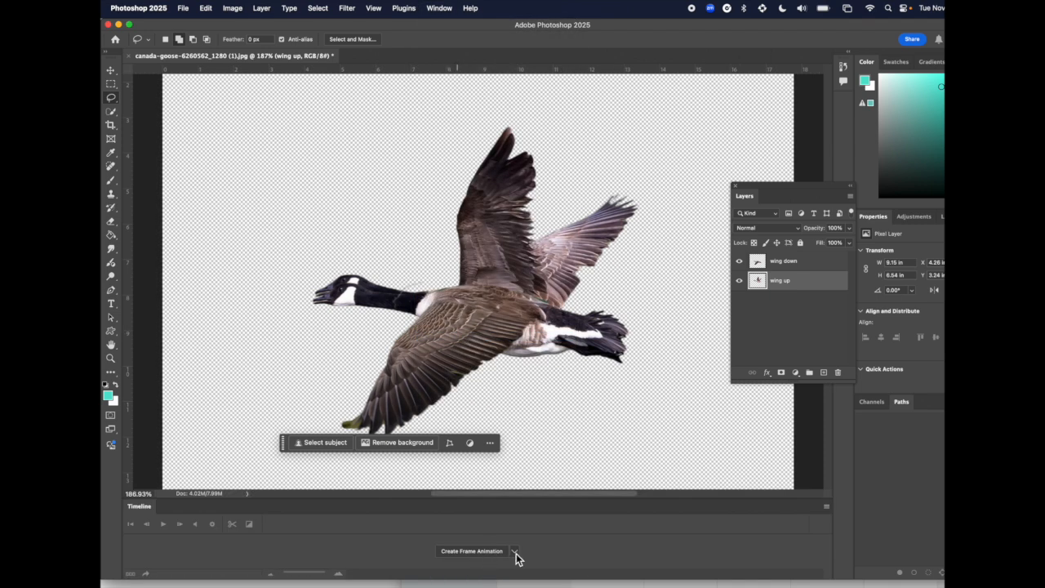
- Create a frame animation in the Timeline
left_click(515, 554)
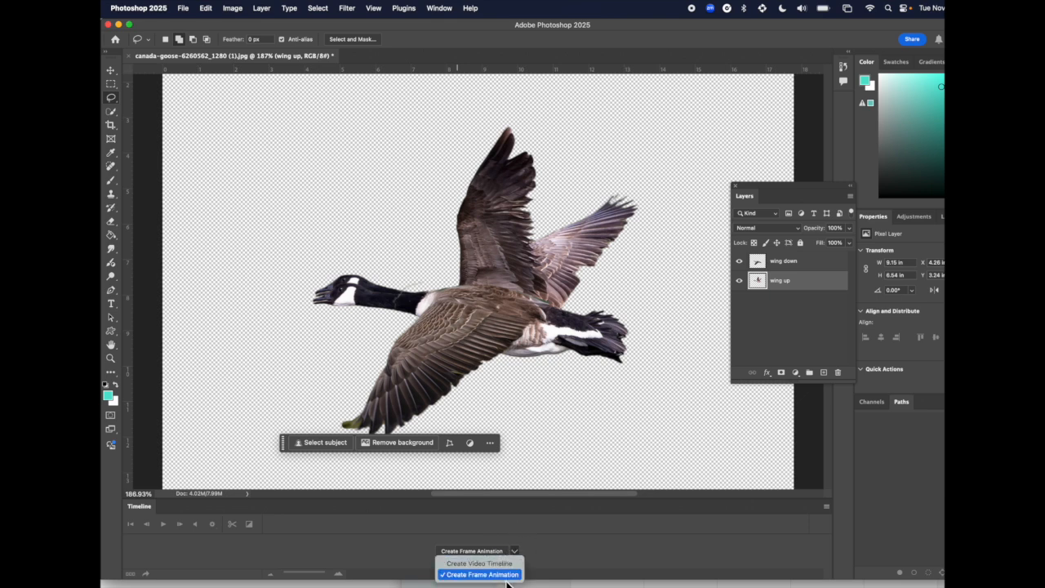
left_click(507, 575)
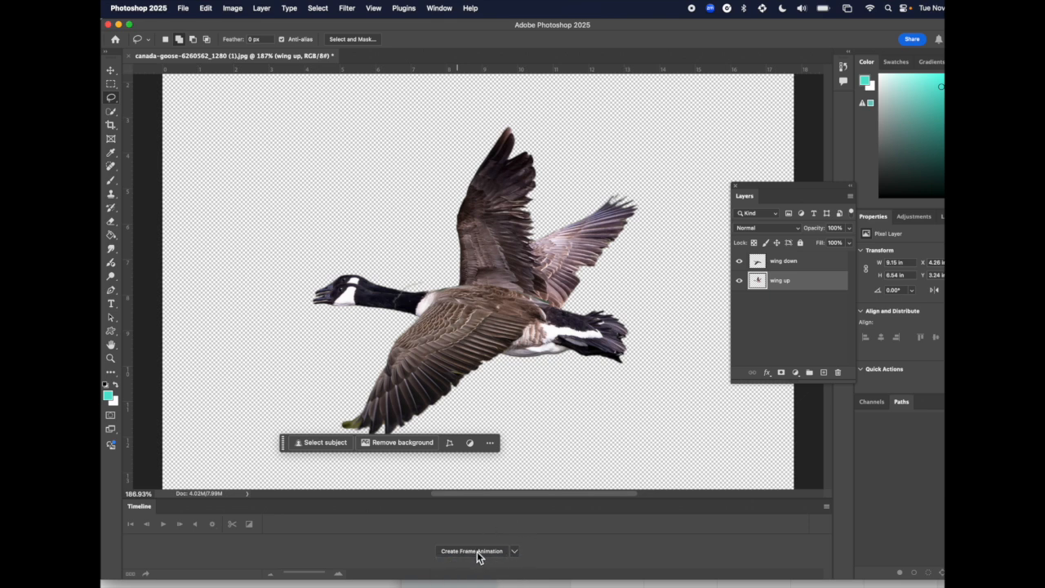
left_click(480, 552)
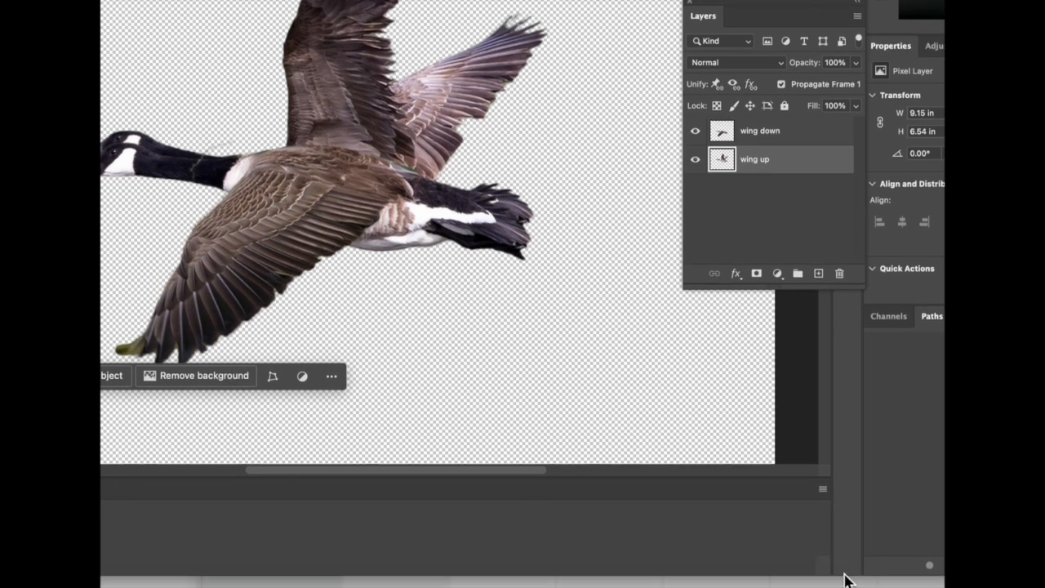
- Make animation frames from the two goose layers and preview the looping animation
left_click(822, 489)
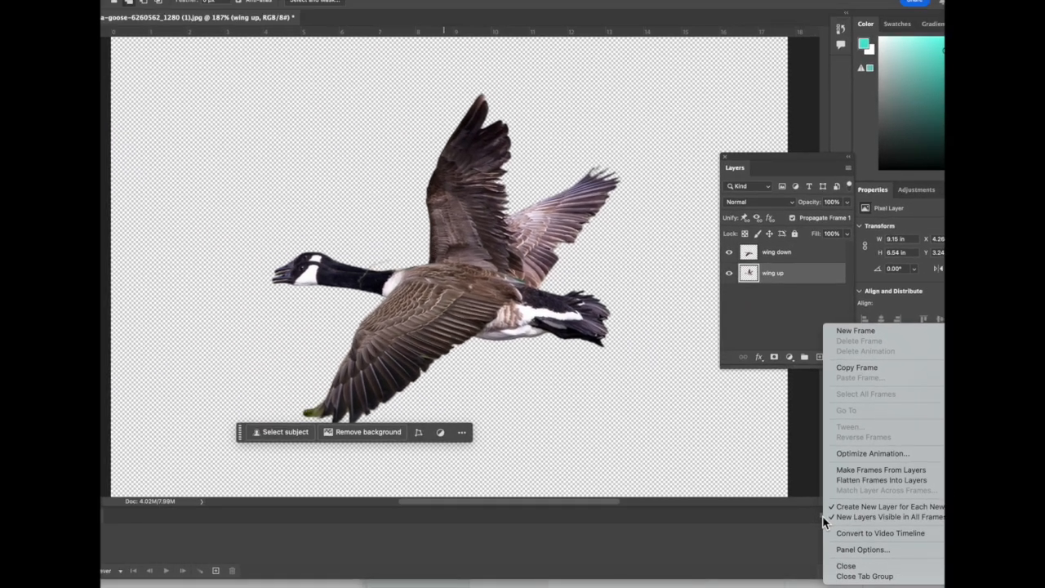
left_click(845, 470)
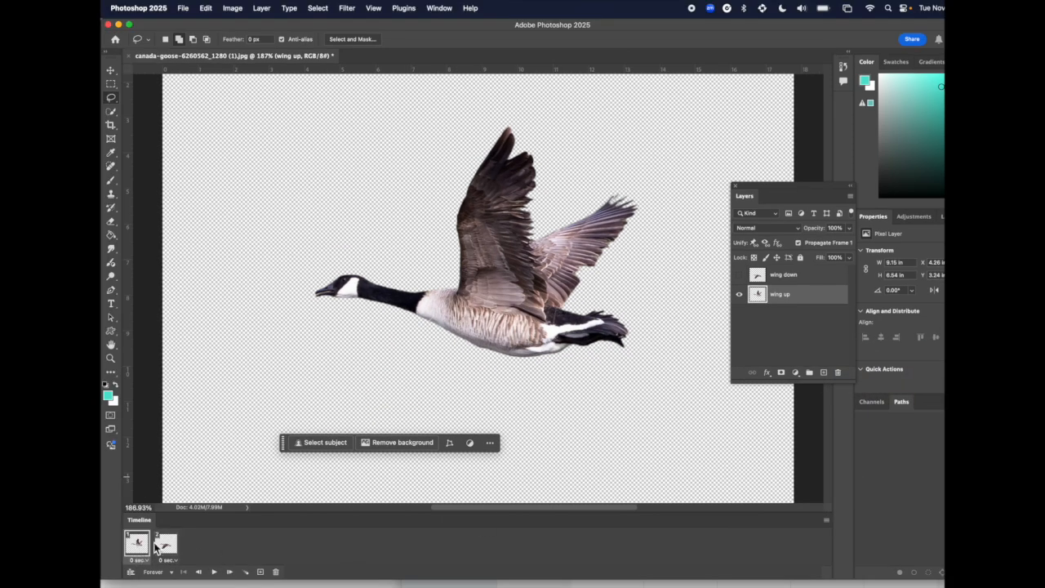
left_click(215, 574)
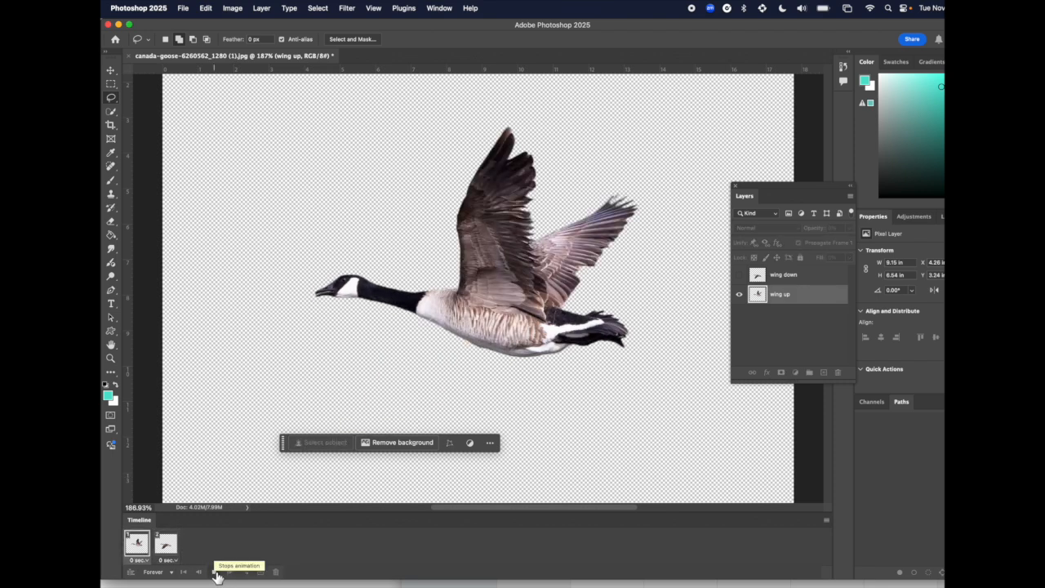
left_click(215, 574)
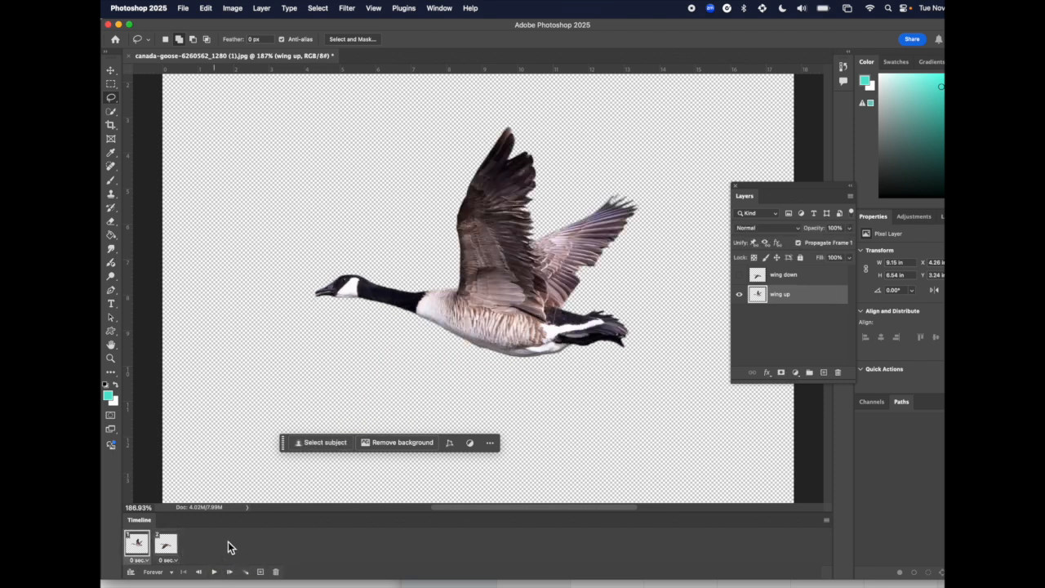
- Erase the stray marks above the goose's neck on the "wing down" layer in frame 2
left_click(167, 544)
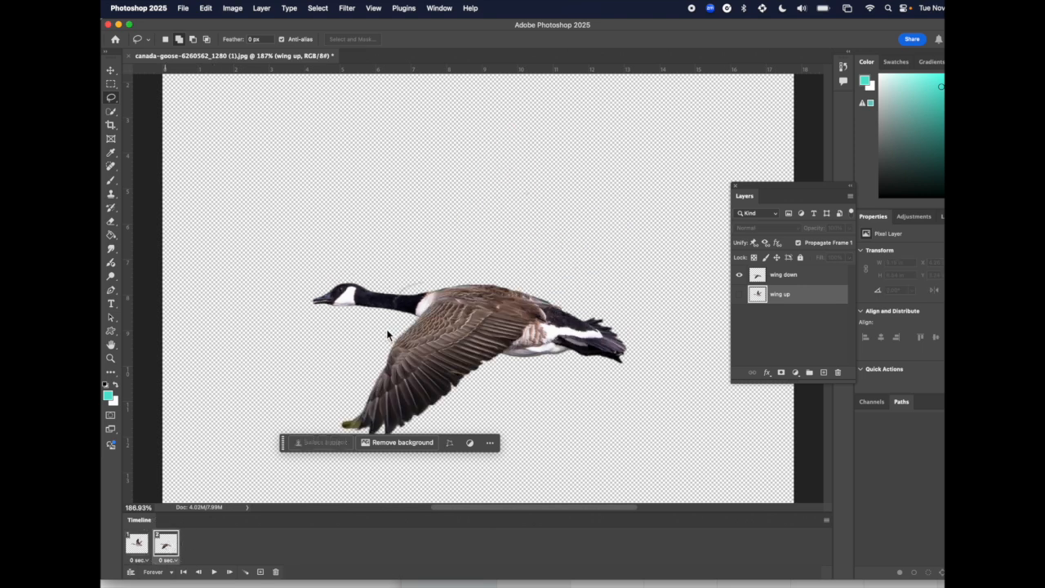
left_click(740, 275)
left_click(740, 276)
left_click(753, 278)
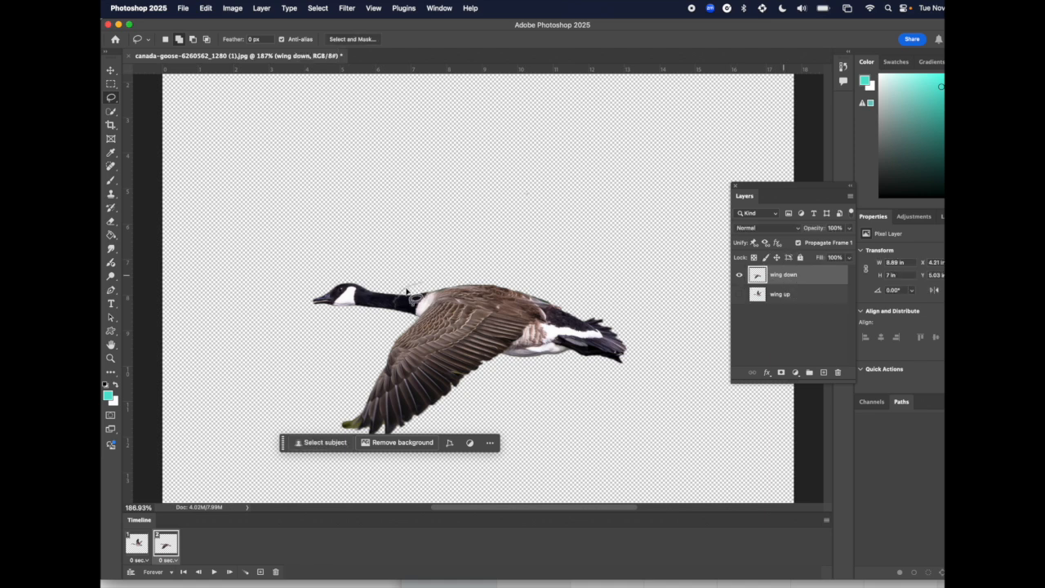
key("e")
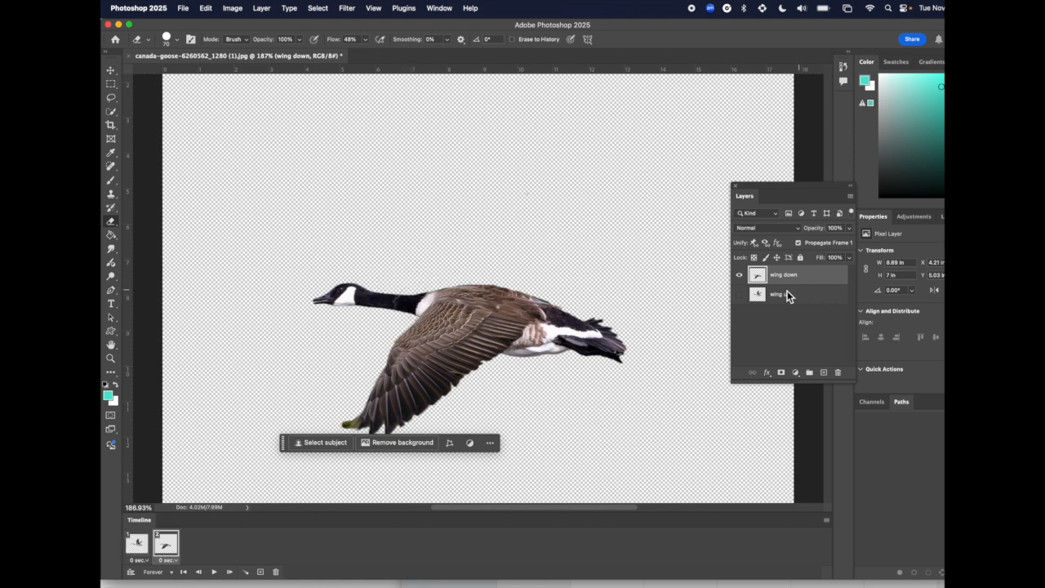
- Set the delay of both frames to 0.2 seconds and play the animation to check its speed
left_click(175, 562)
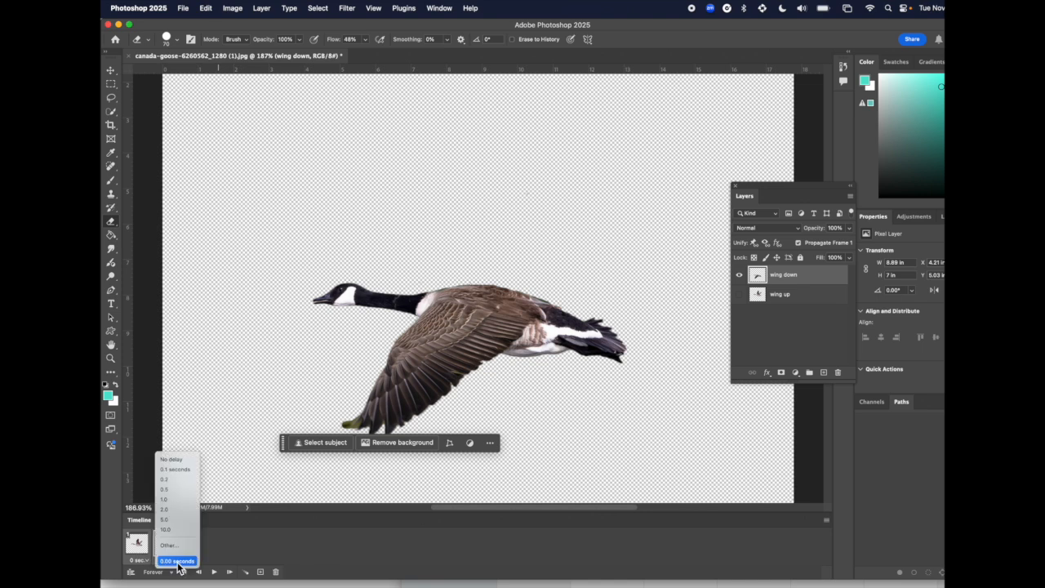
left_click(175, 482)
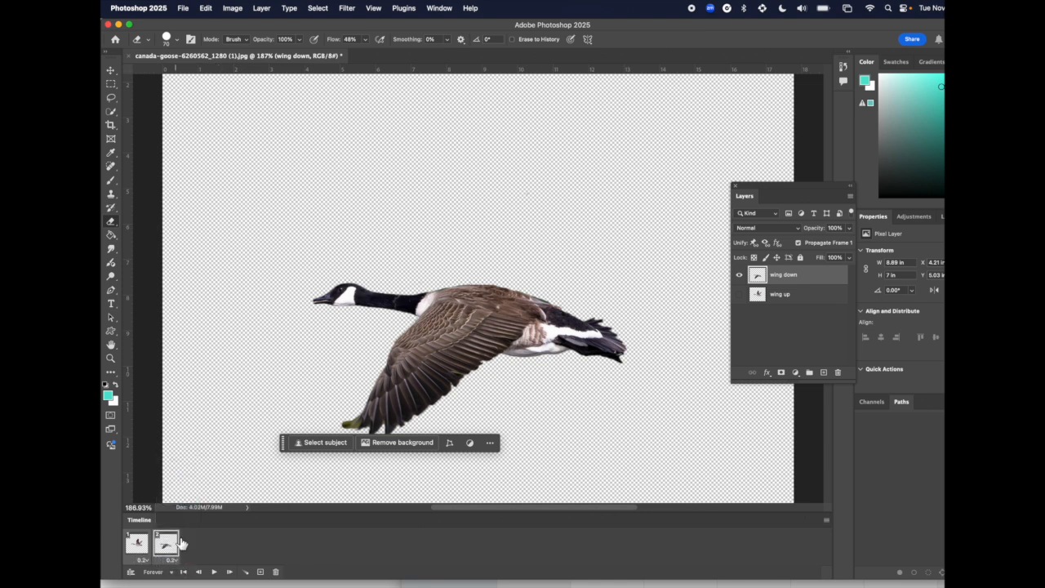
left_click(214, 572)
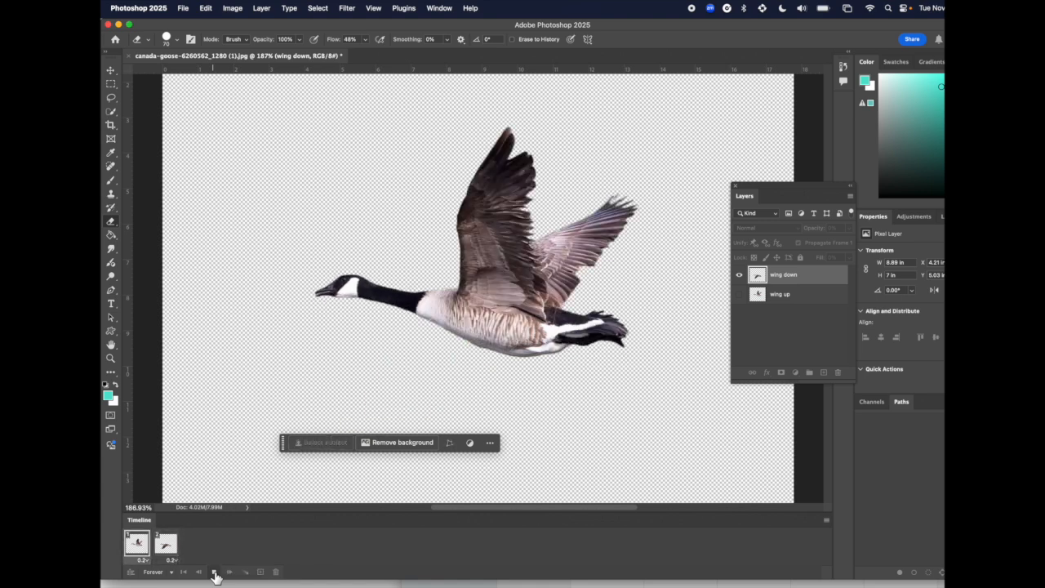
left_click(214, 572)
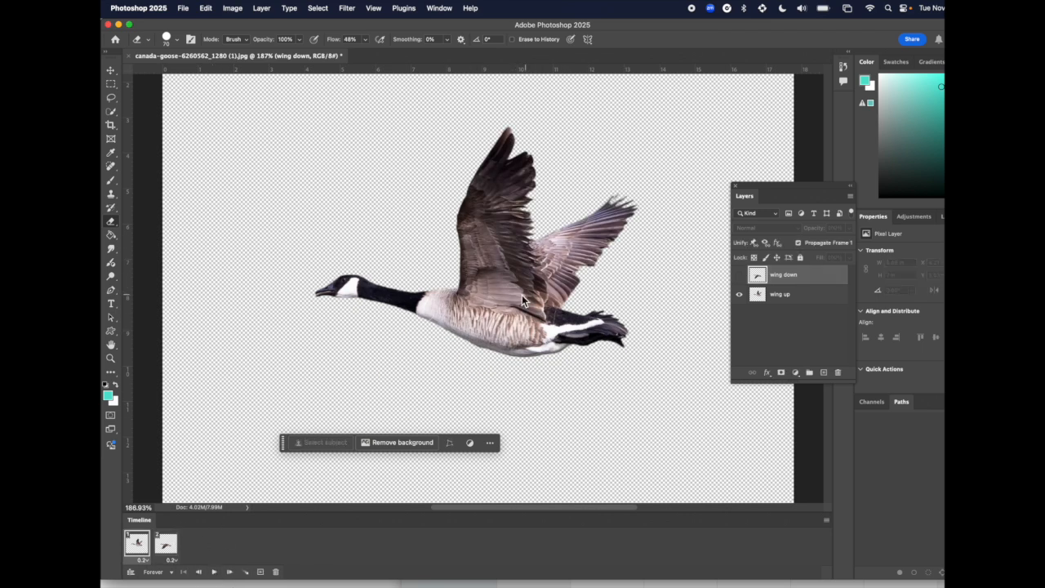
- Show "wing down" together with "wing up" in frame 1 and put both layers in a group
left_click(799, 302)
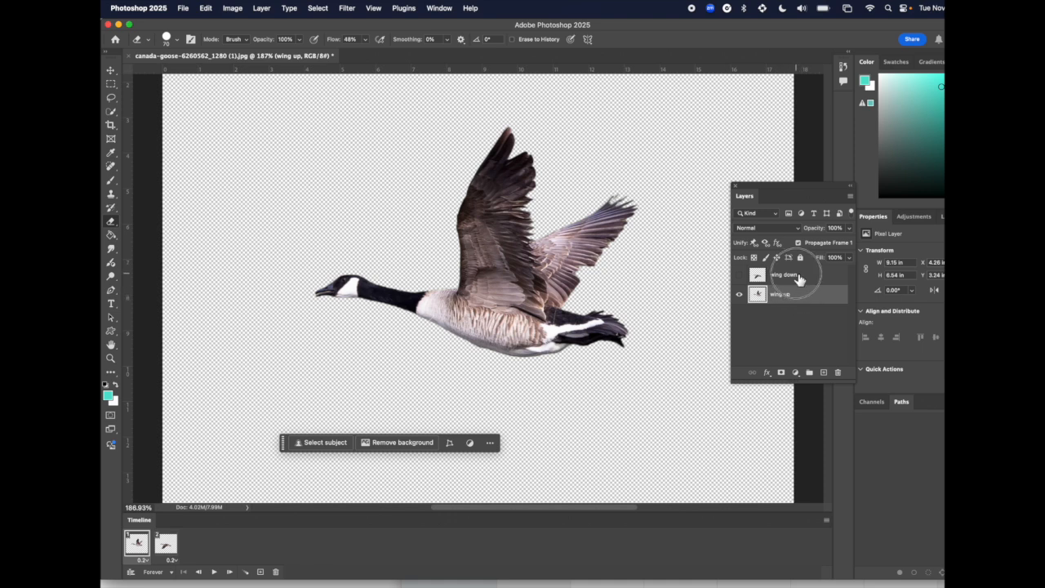
left_click(798, 276)
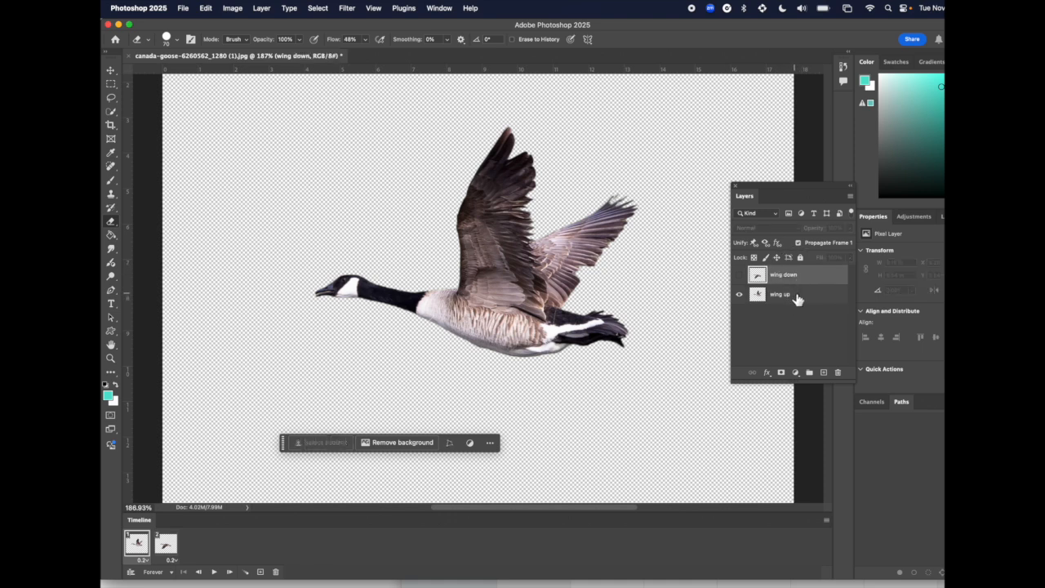
left_click(798, 299)
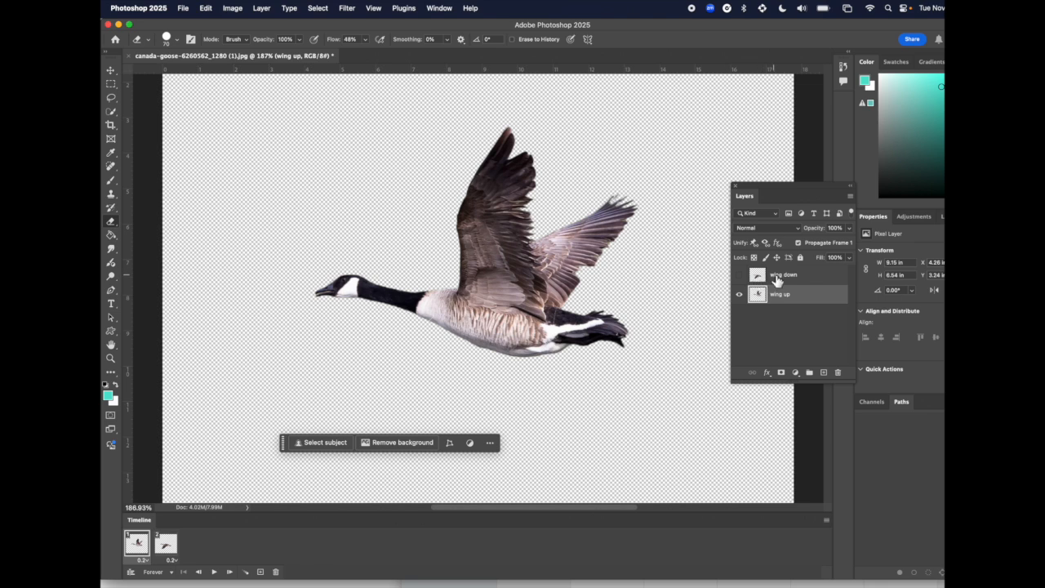
left_click(739, 275)
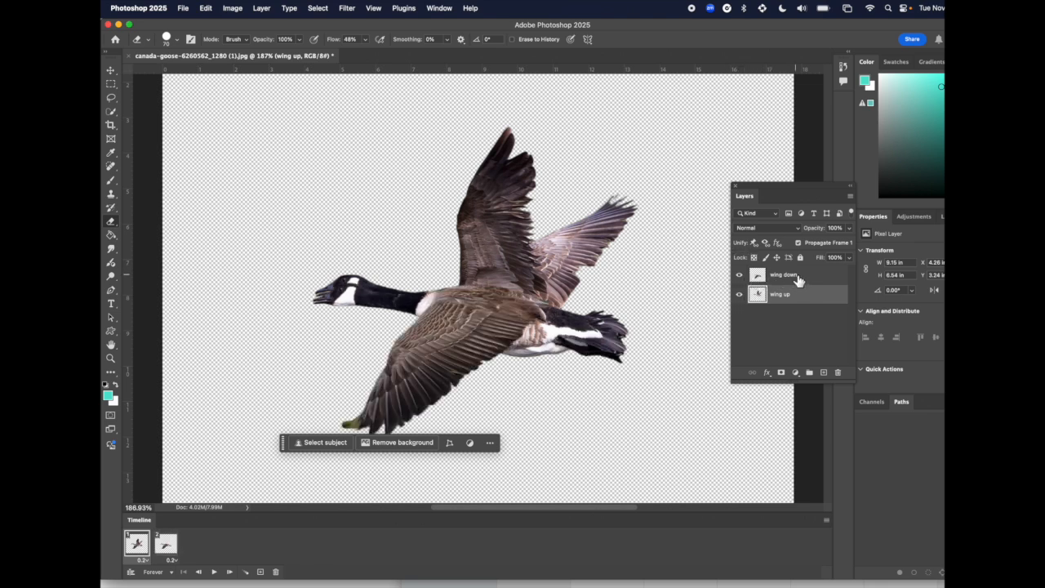
left_click(795, 280, "shift")
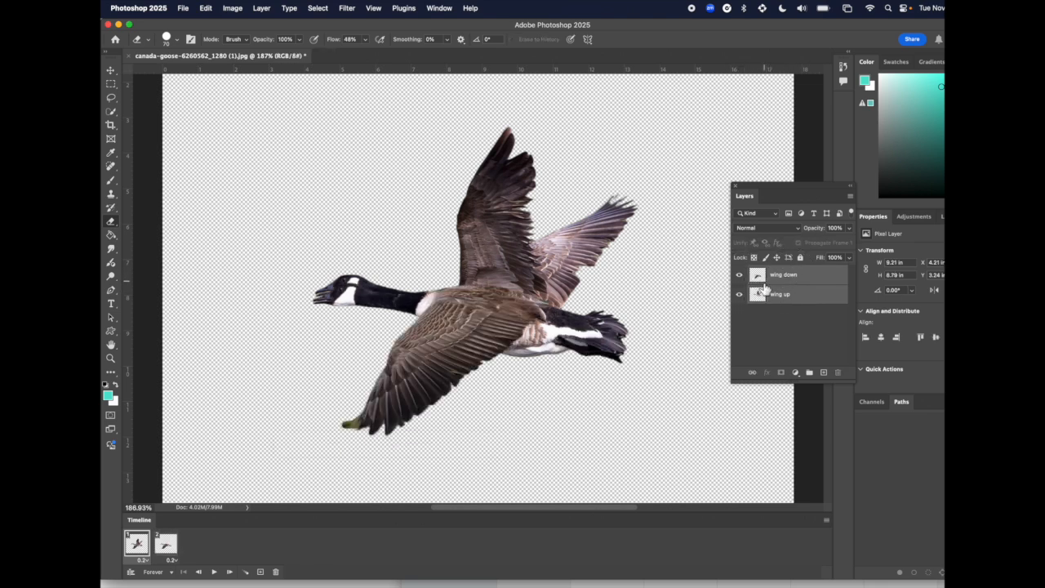
left_click(811, 375)
left_click(751, 271)
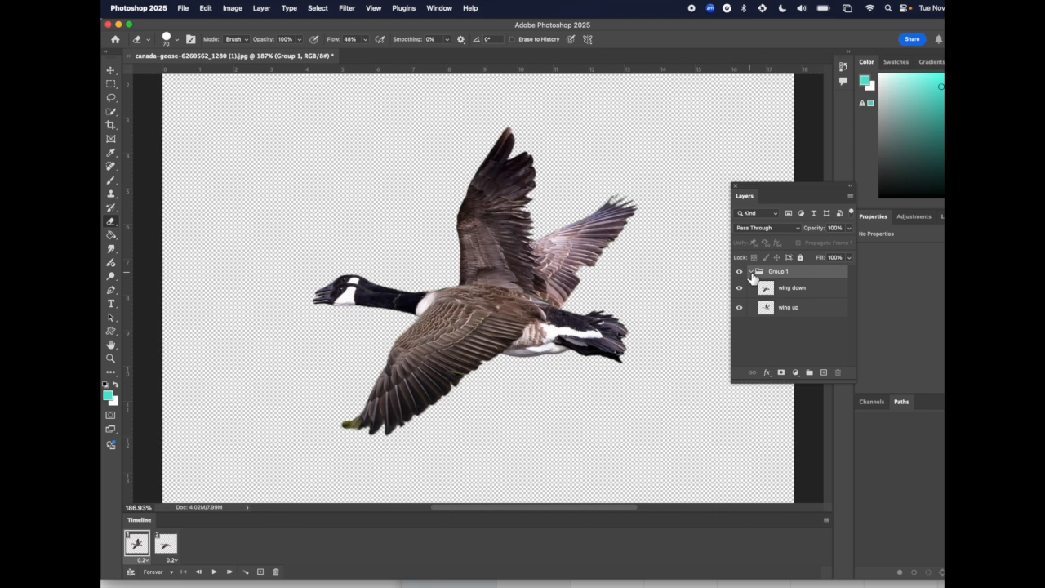
- Separate the "wing down" and "wing up" geese by moving both toward the right of the canvas, and turn off Auto-Select for the Move tool
left_click(111, 71)
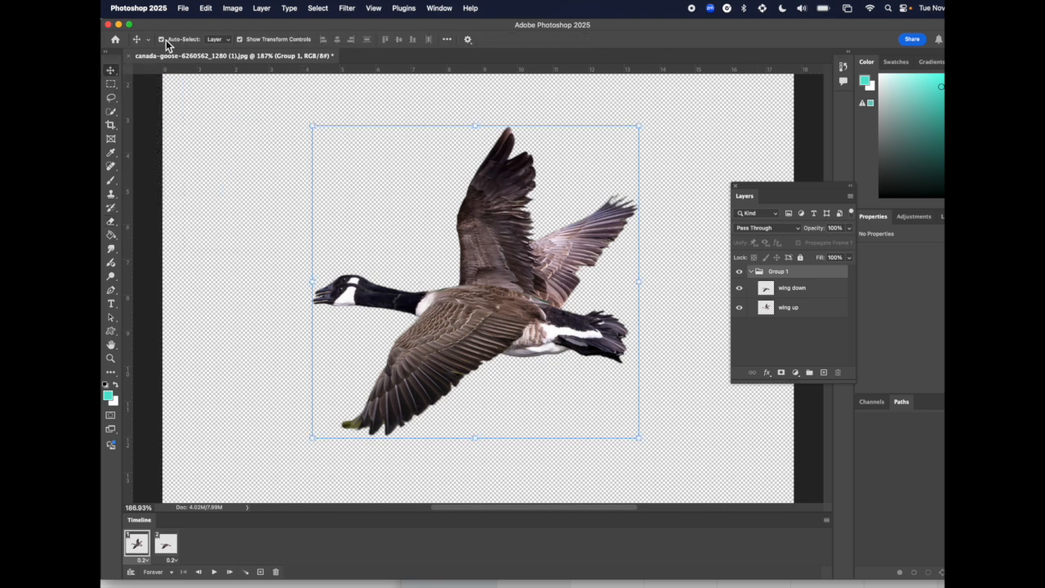
left_click_drag(482, 295, 630, 356)
left_click_drag(497, 205, 588, 191)
left_click(765, 294)
left_click(782, 310)
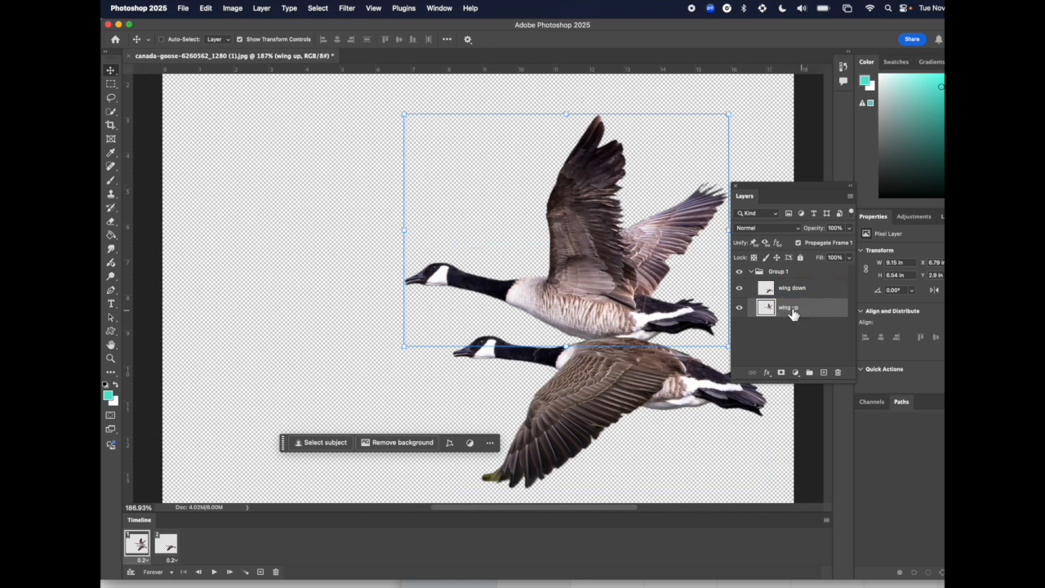
- Move the "wing up" goose to the canvas's right edge so only its head and part of its neck remain inside
left_click_drag(539, 283, 715, 341)
left_click(724, 327)
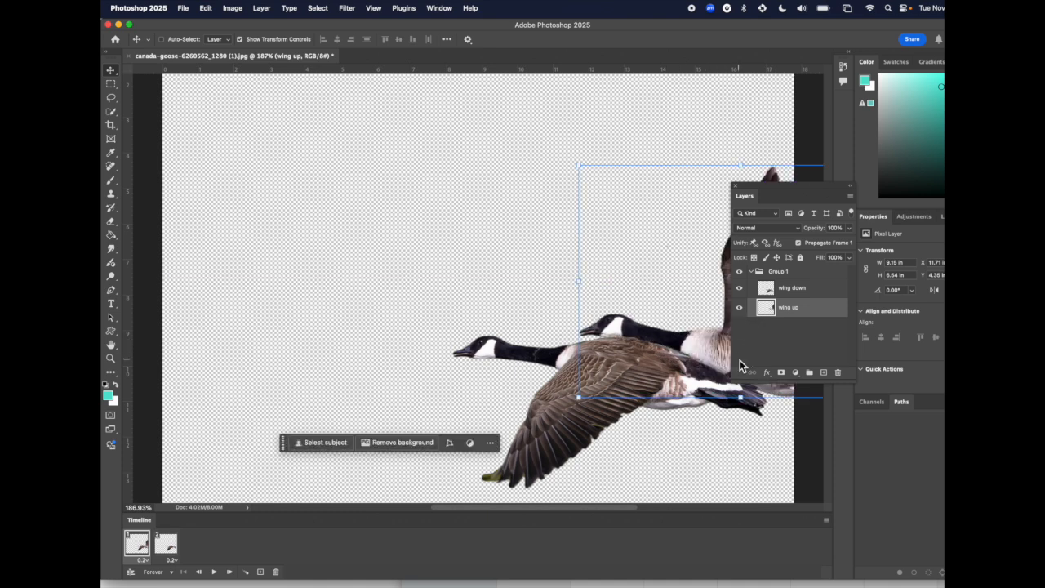
left_click_drag(772, 196, 799, 96)
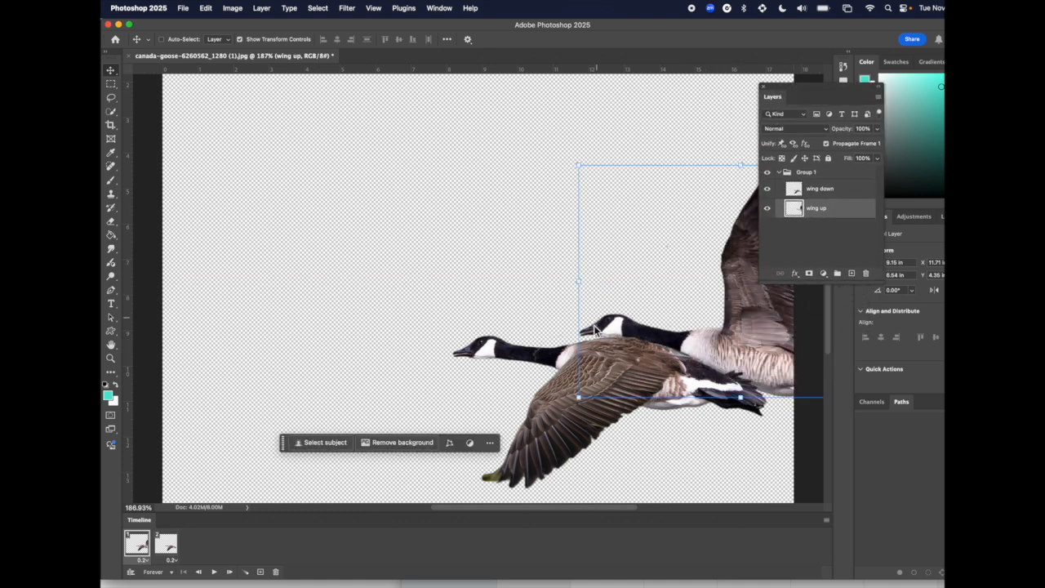
left_click(616, 326)
left_click_drag(616, 327, 748, 352)
- Move the "wing down" goose right so its head stays on the canvas and its body extends past the right edge
left_click(821, 189)
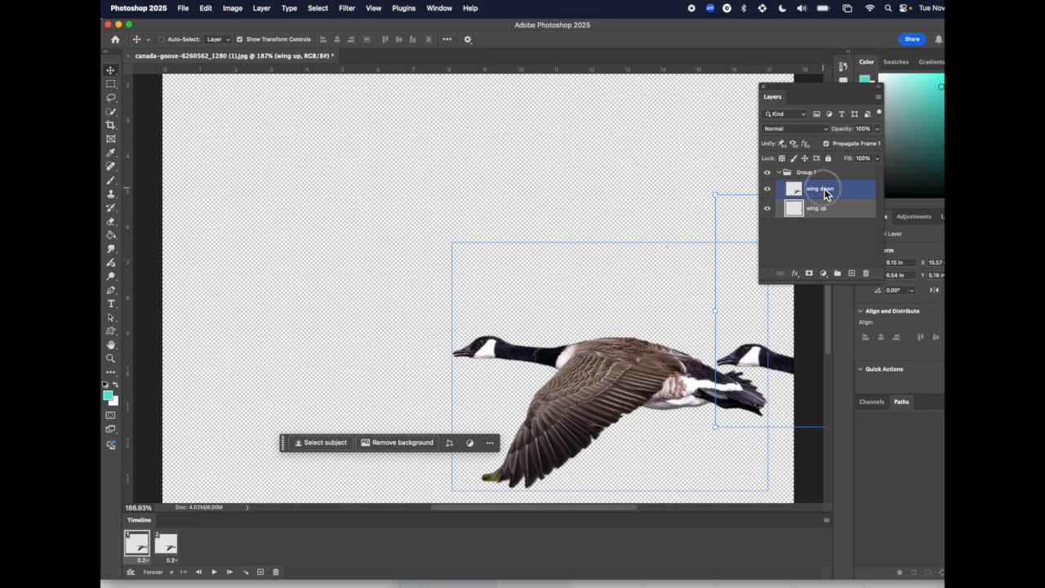
left_click_drag(535, 365, 732, 363)
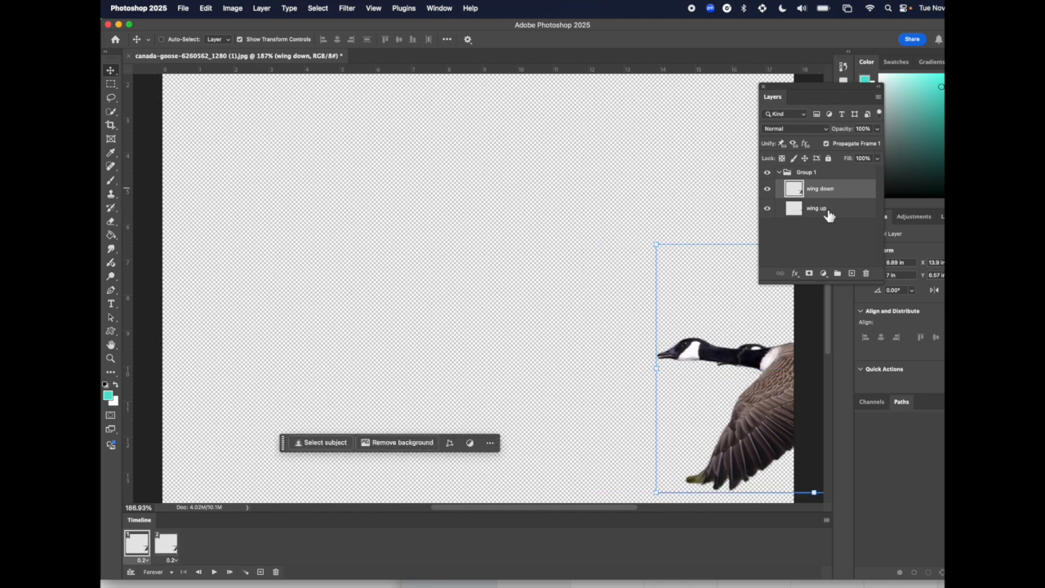
left_click(824, 212)
- Duplicate the goose group twice, offsetting each copy farther left and slightly higher than the previous one
left_click(805, 172)
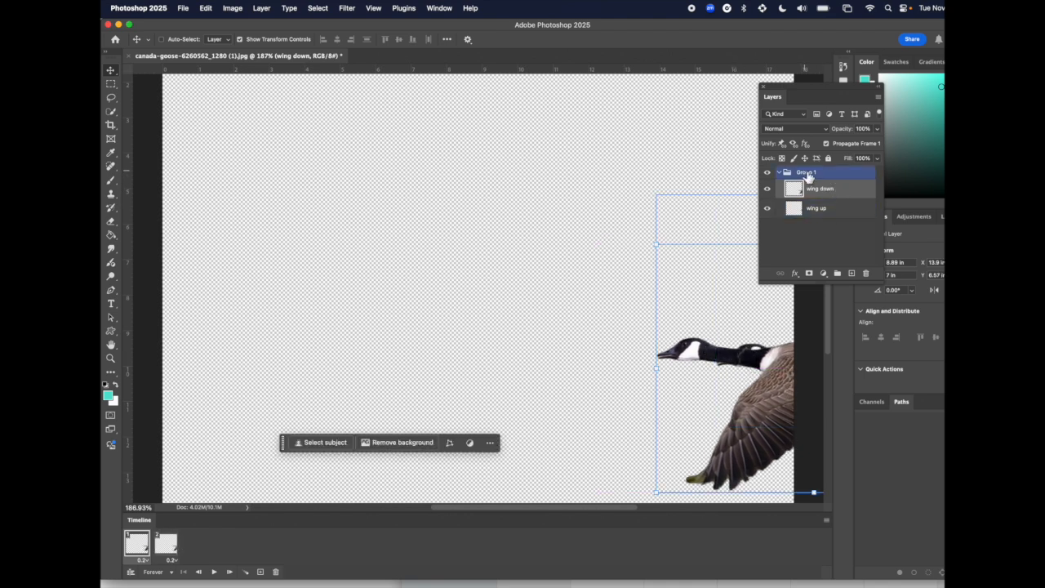
mouse_move(812, 175)
left_mouse_down()
mouse_move(822, 193)
mouse_move(826, 178)
left_mouse_up()
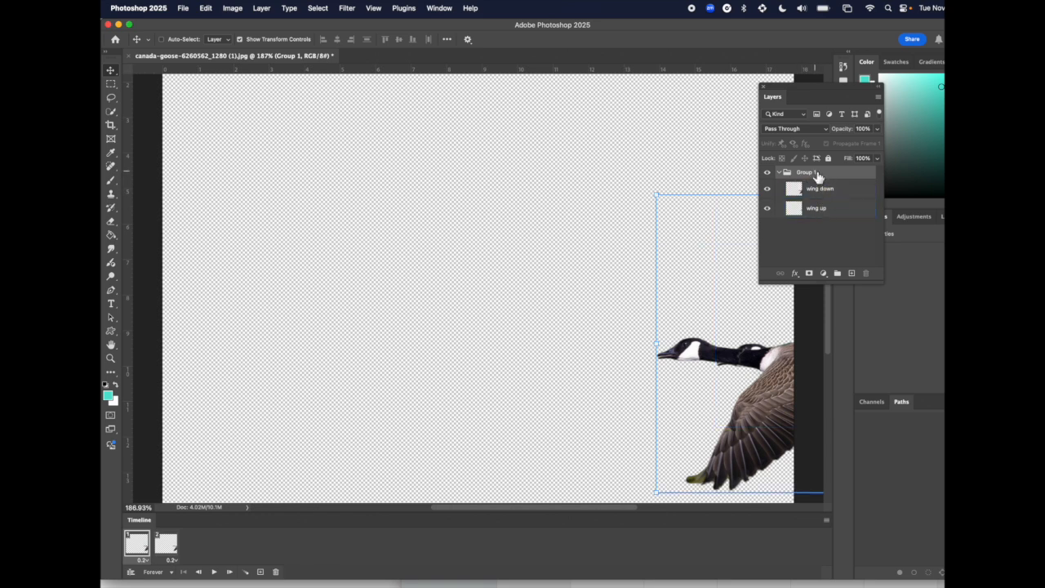
left_click_drag(817, 176, 815, 177)
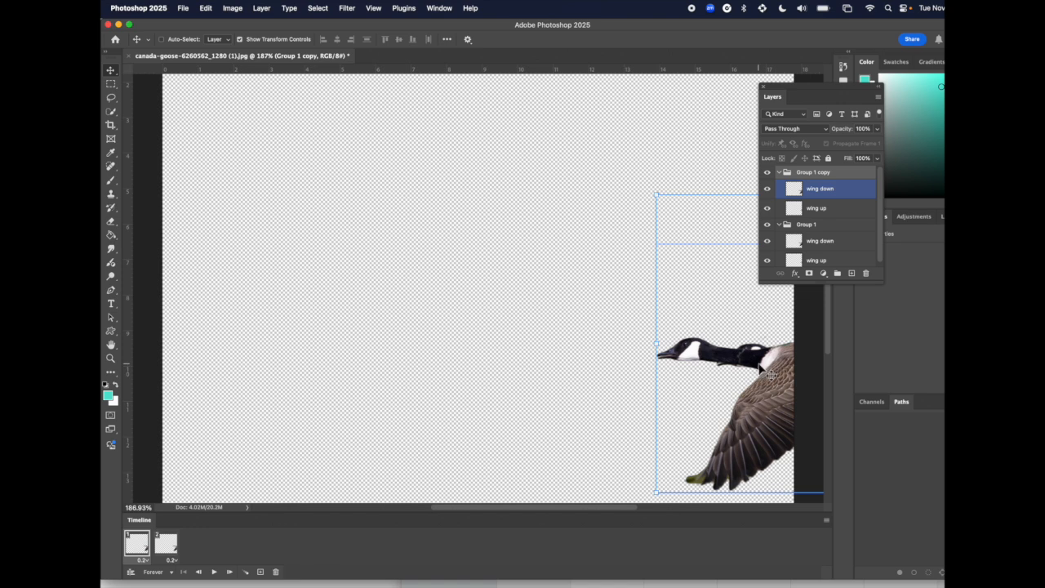
left_click_drag(763, 371, 685, 365)
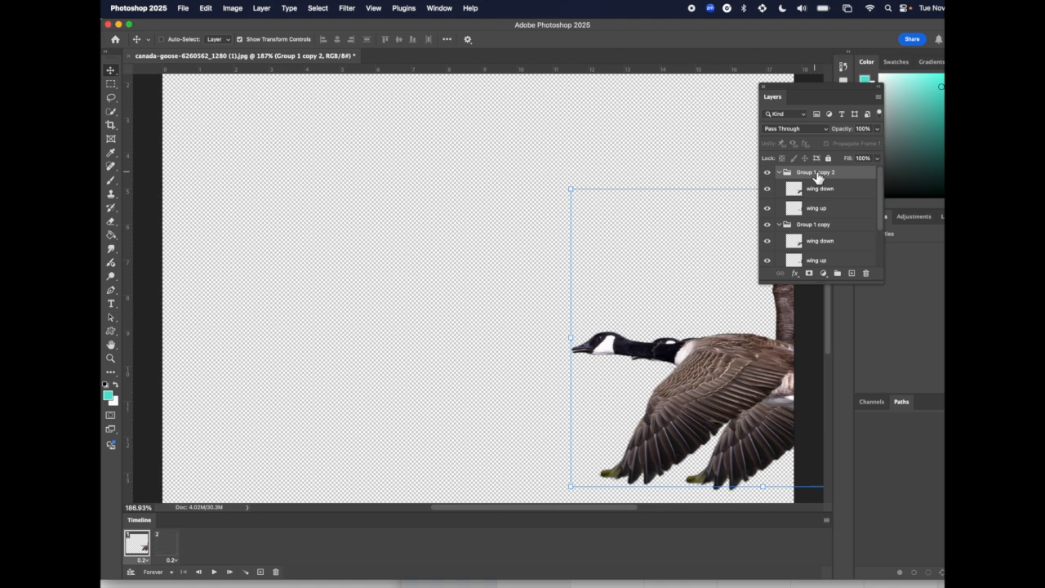
left_click_drag(699, 386, 613, 371)
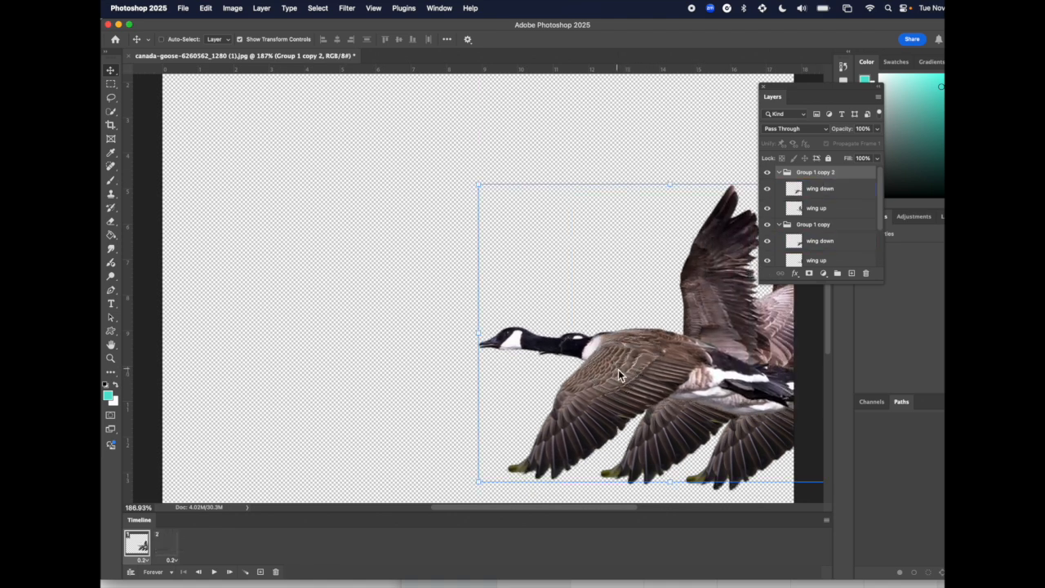
- Place another goose group copy farther left, rotating its "wing down" goose about -3.1° and its "wing up" goose about 0.7°
left_click_drag(648, 348, 540, 345)
left_click(849, 188)
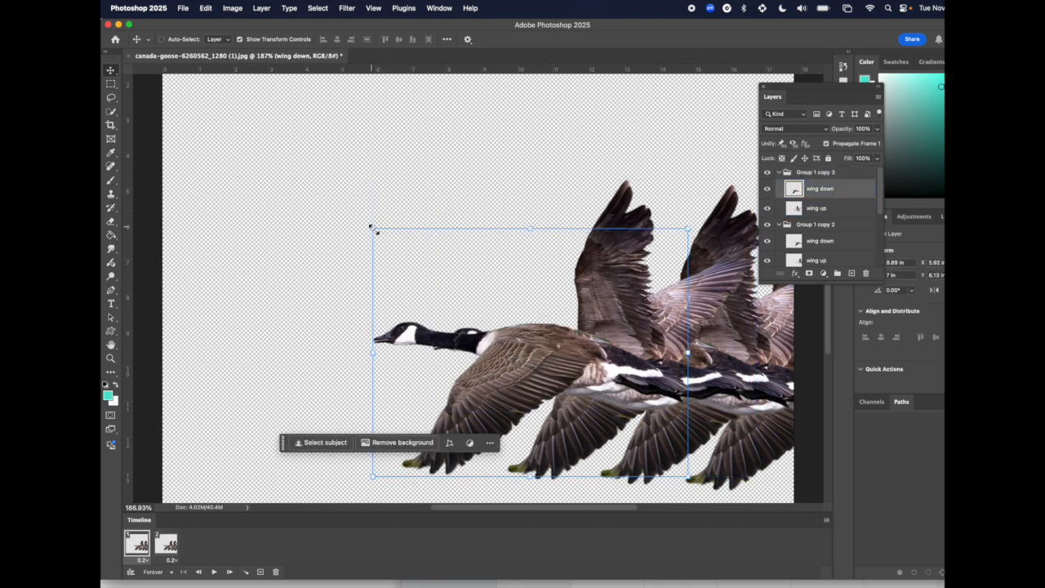
left_click_drag(362, 220, 359, 232)
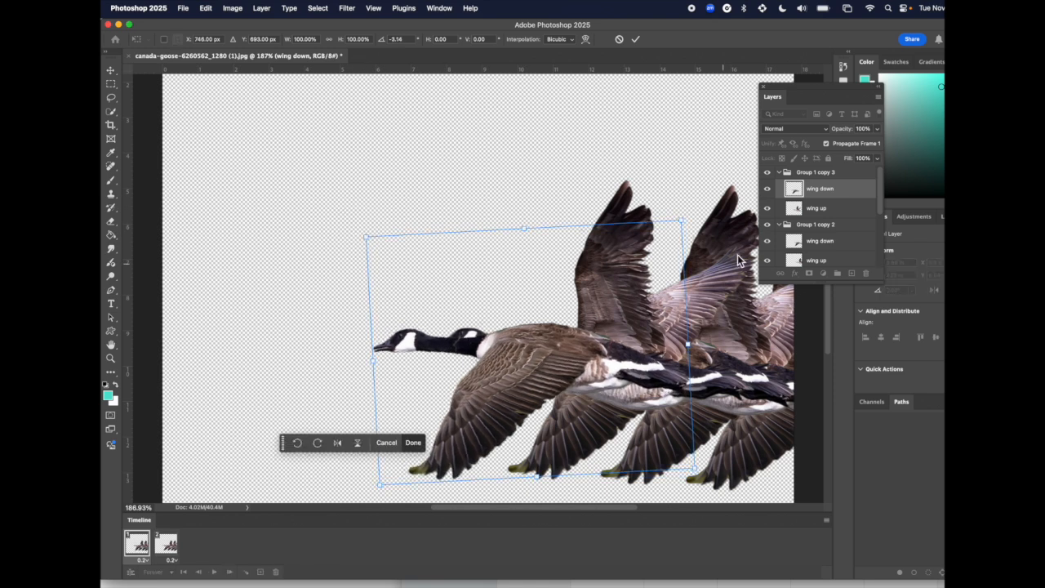
left_click(813, 209)
mouse_move(423, 169)
left_mouse_down()
mouse_move(429, 163)
mouse_move(428, 173)
left_mouse_up()
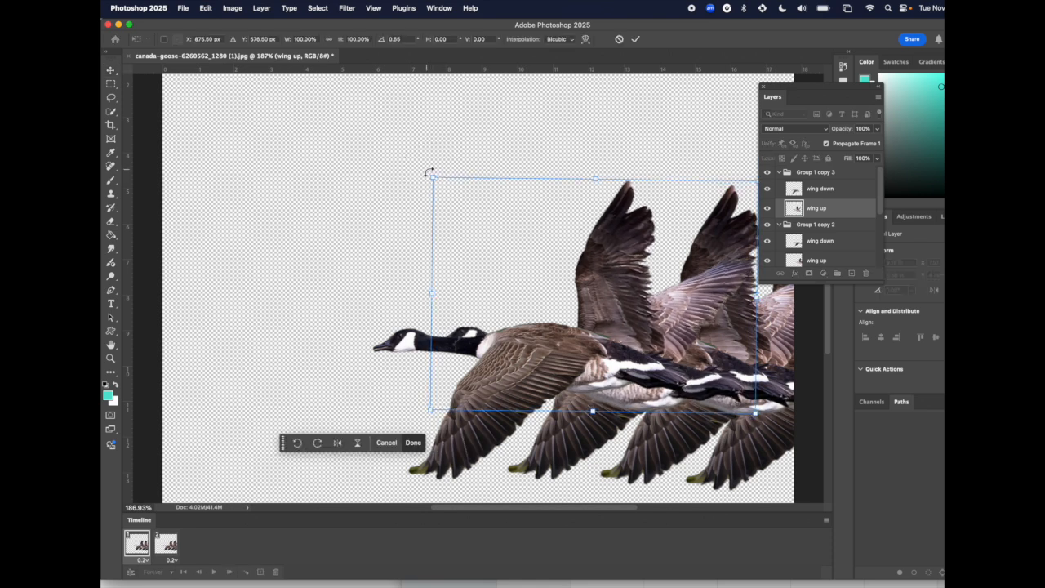
- Duplicate the "Group 1 copy 3" group and move the copy farther left and slightly higher
left_click(825, 172)
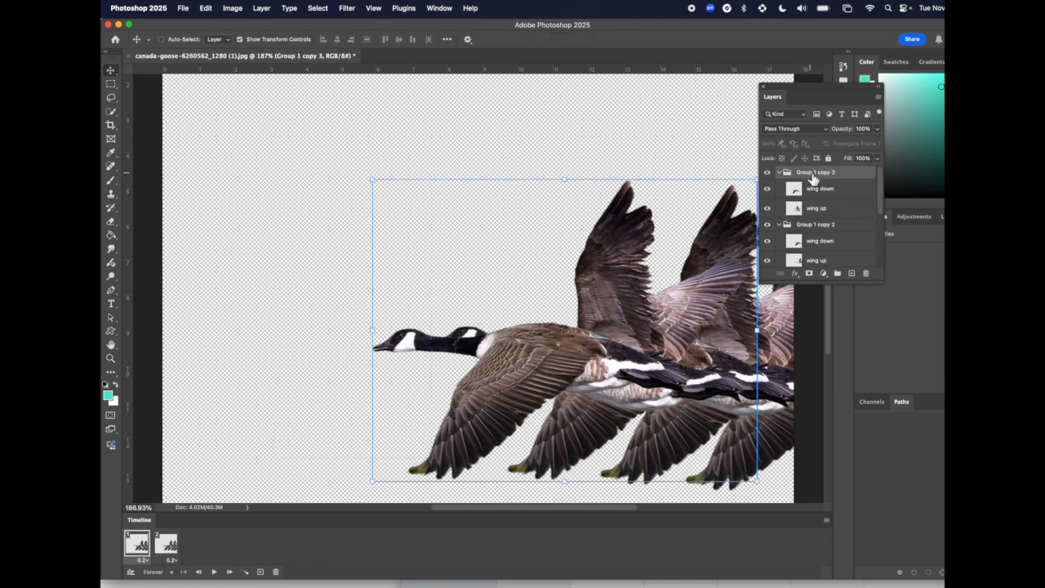
key("super+j")
left_click(820, 189)
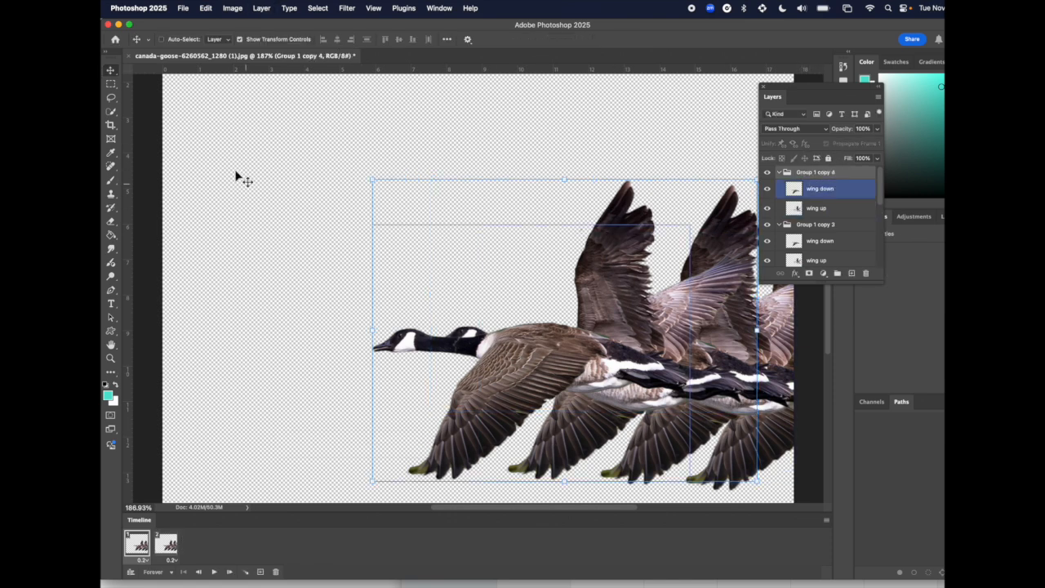
left_click_drag(517, 353, 425, 341)
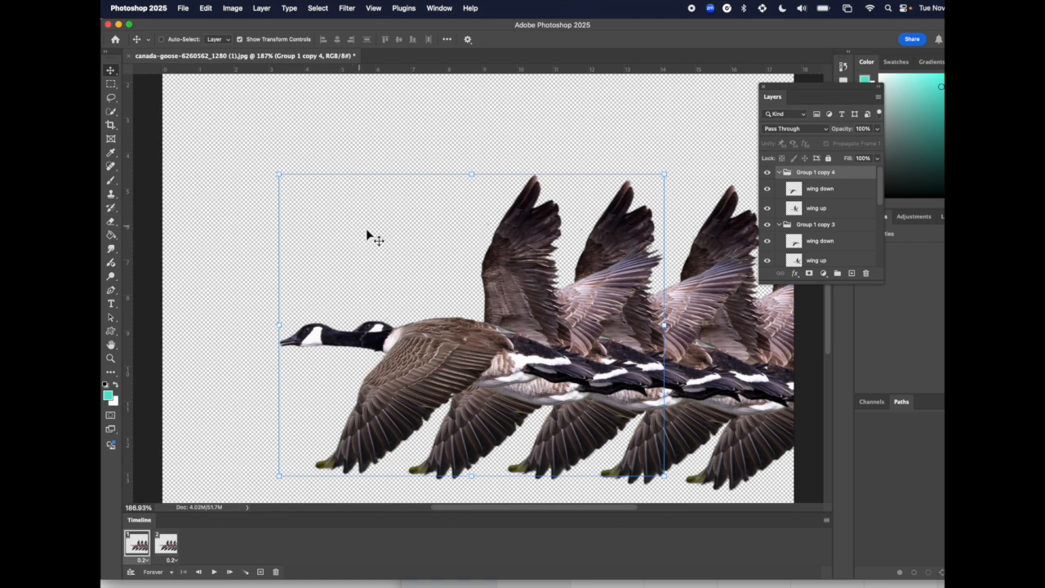
- Duplicate the leading goose group three more times, offsetting each copy farther left until the last one mostly passes the canvas's left edge
left_click(823, 191)
left_click(816, 206)
left_click(815, 188)
left_click(815, 172)
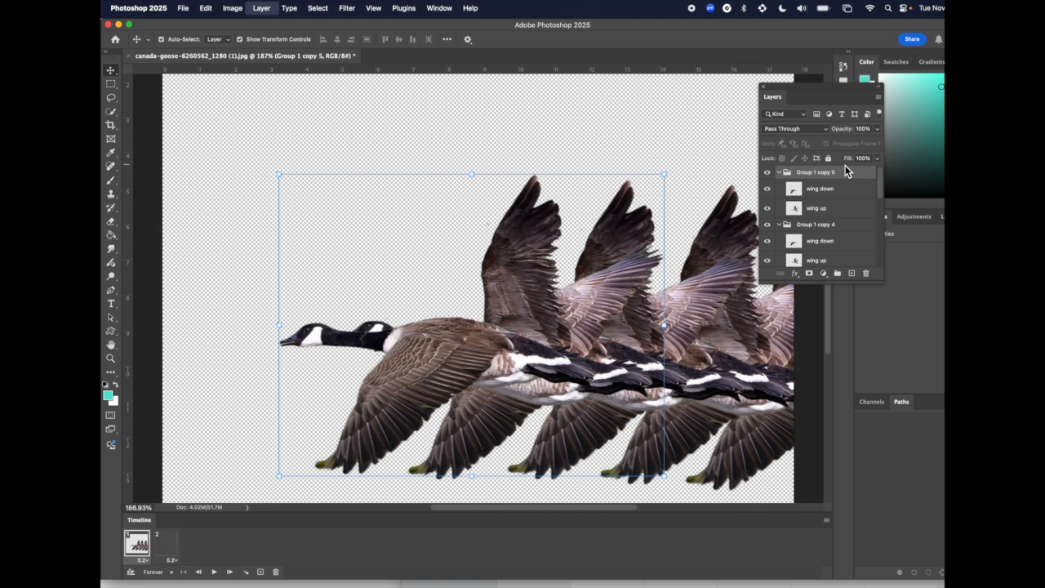
left_click_drag(444, 349, 200, 349)
key("super+j")
key("super+j")
left_click(359, 388, "super")
- Delete the existing two-frame animation, make new frames from the layers, and look through the first few frames
left_click(157, 527)
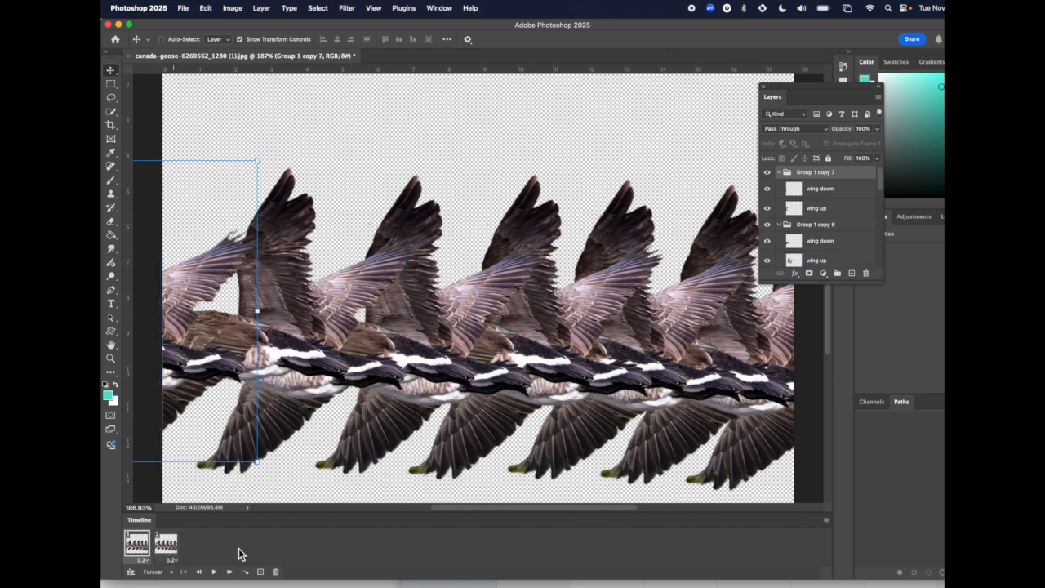
left_click(827, 521)
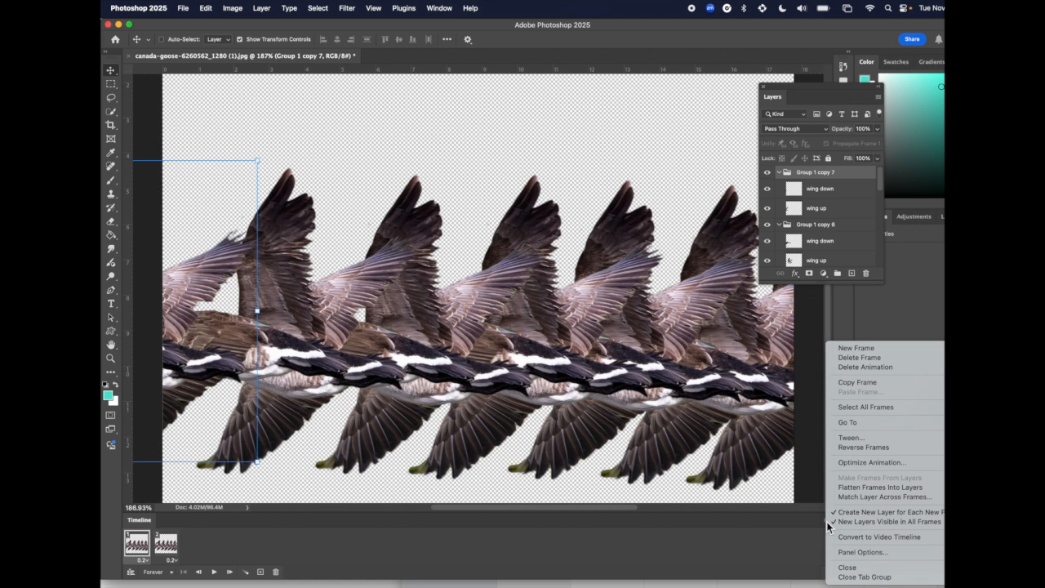
left_click(858, 368)
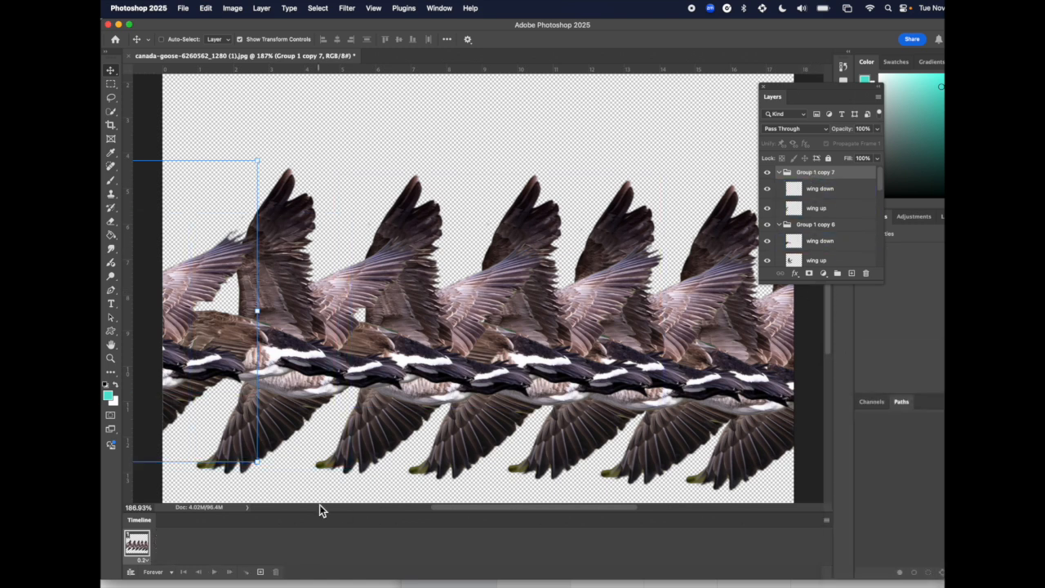
left_click(827, 521)
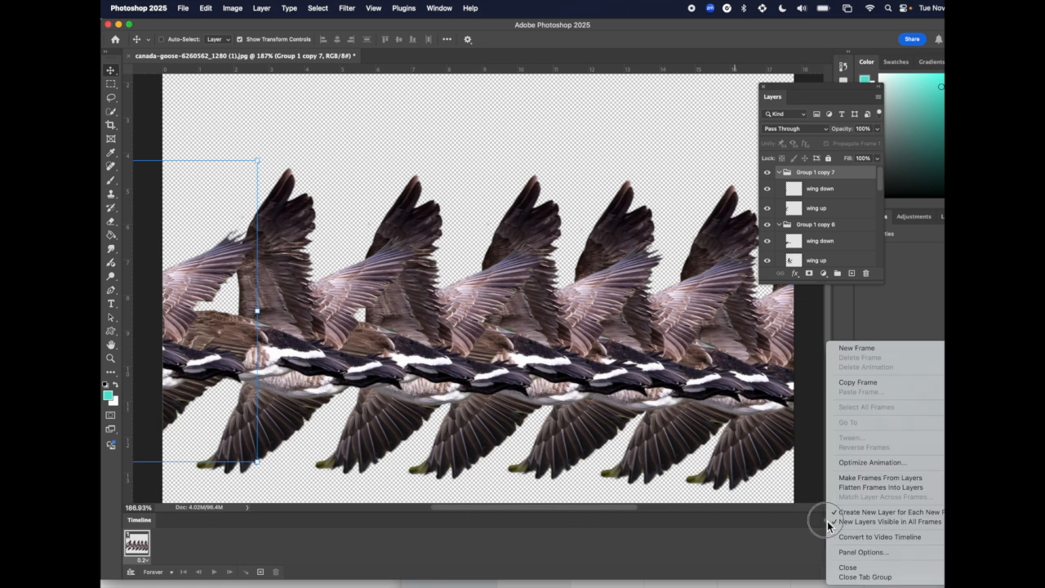
left_click(854, 480)
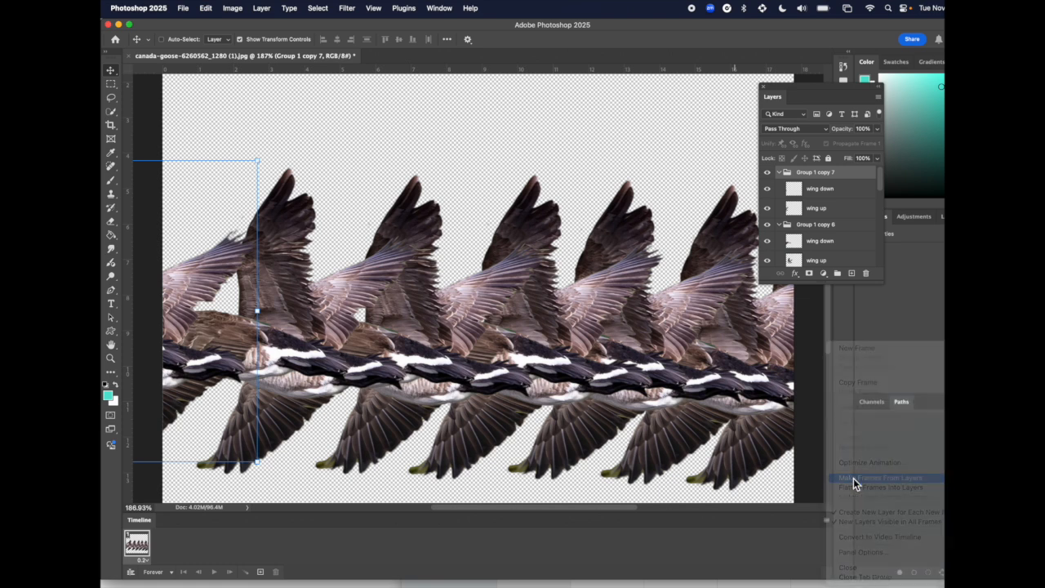
left_click(168, 545)
left_click(196, 545)
left_click(225, 545)
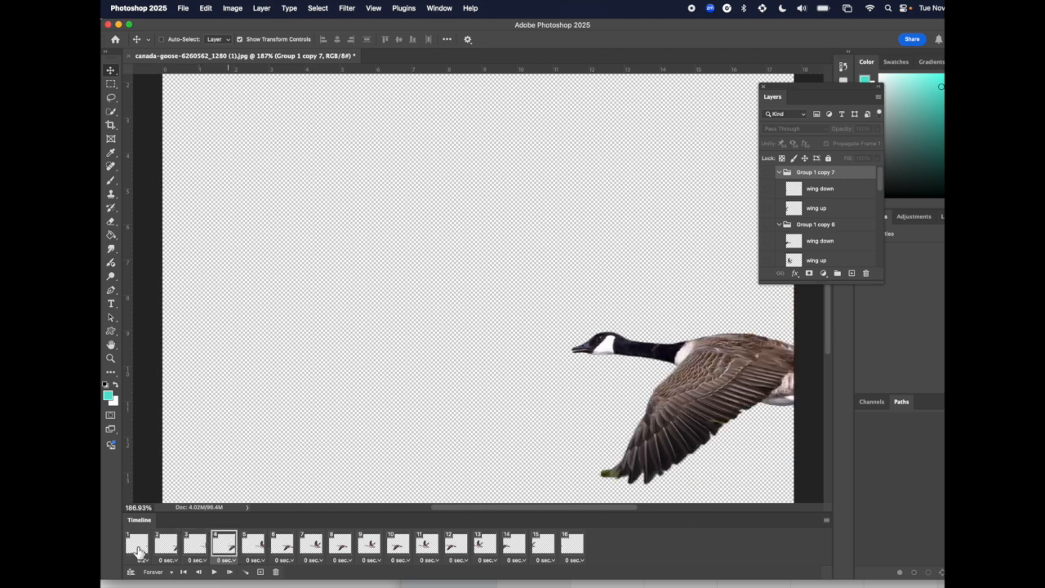
- Set the delay of all the animation frames to 0.2 seconds
left_click(137, 547)
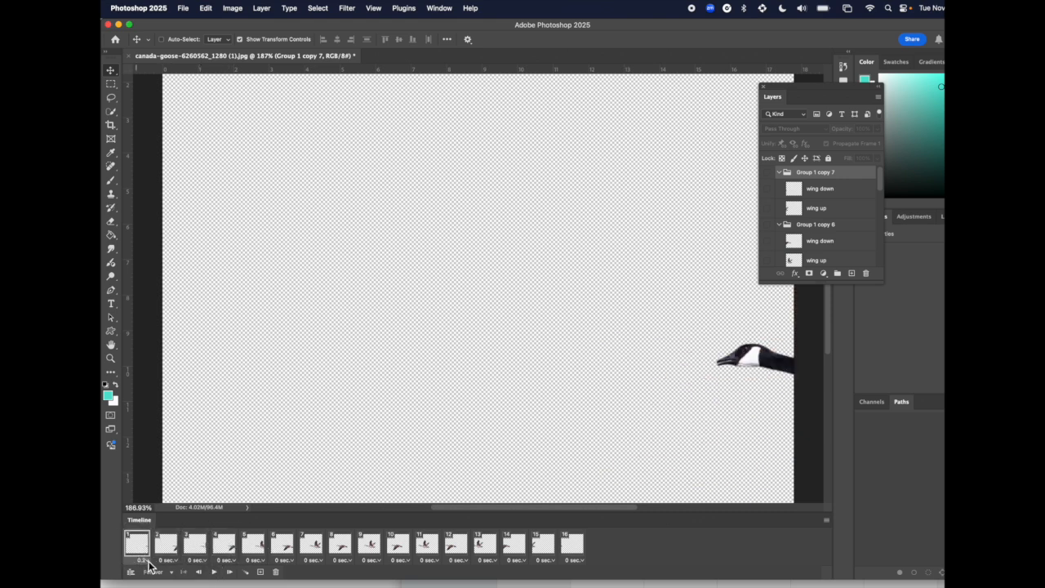
left_click(583, 560)
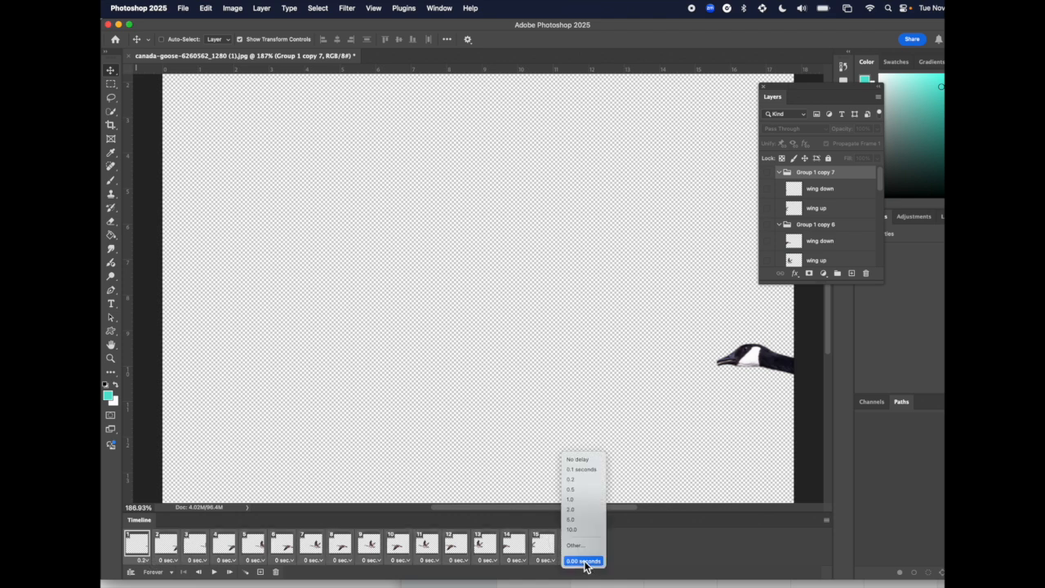
left_click(583, 481)
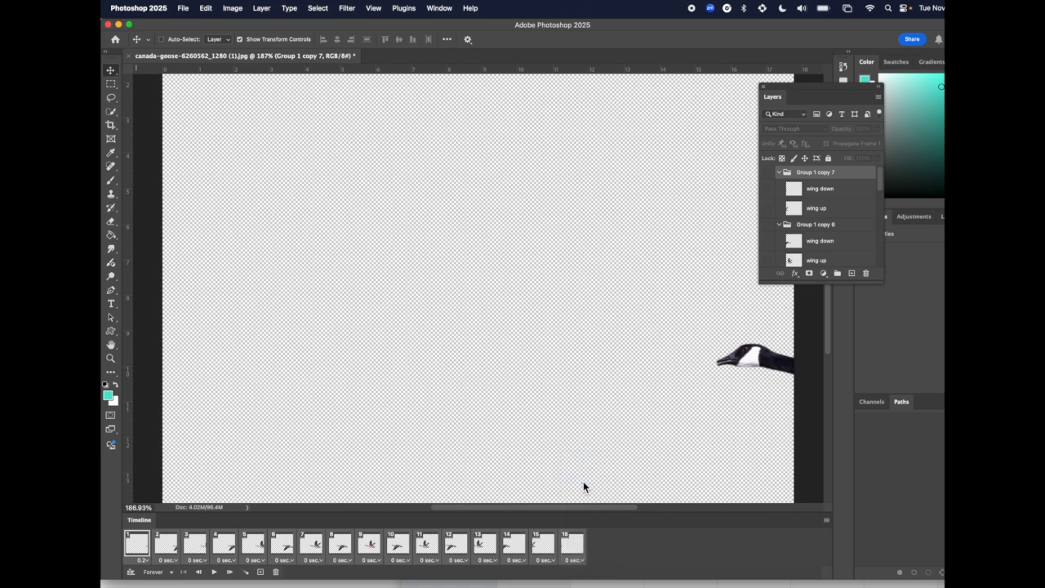
- Play the animation from the first frame to check the flight, and stop playback
left_click(215, 573)
left_click(143, 548)
left_click(215, 574)
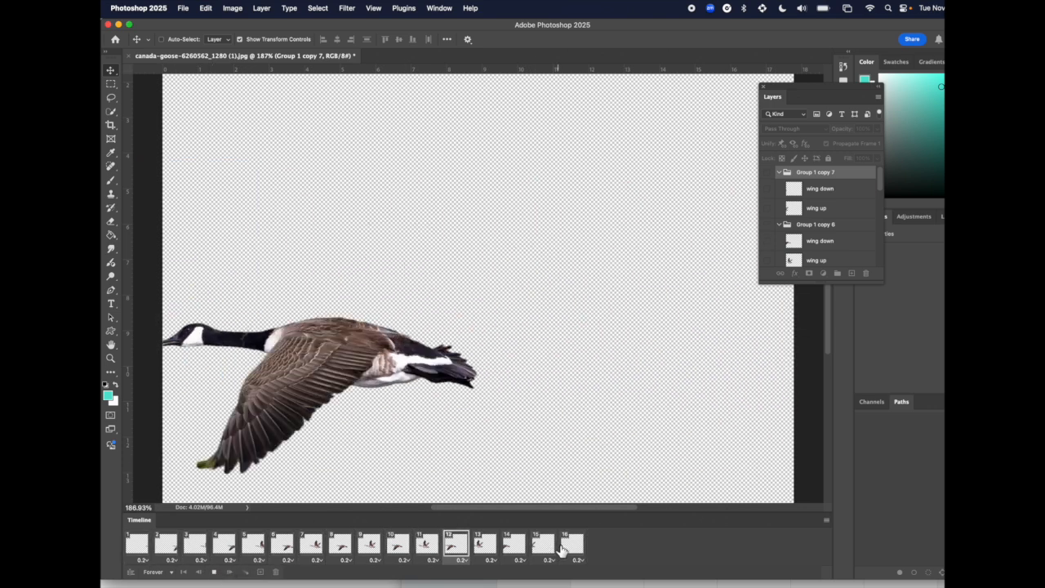
left_click(216, 575)
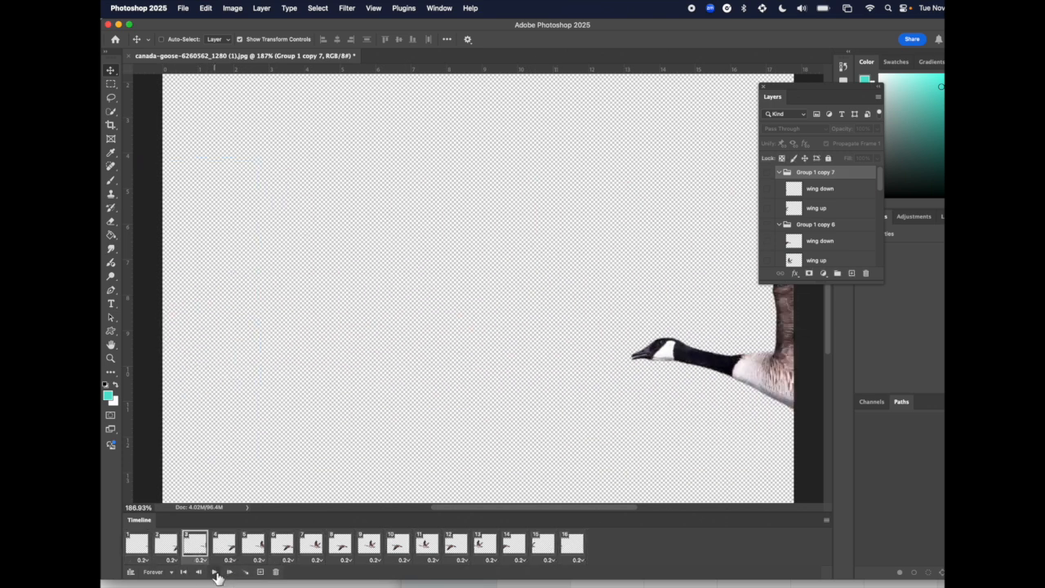
- Turn on Auto-Select for the Move tool and shift the geese in frames 4 and 6 slightly left
left_click(225, 545)
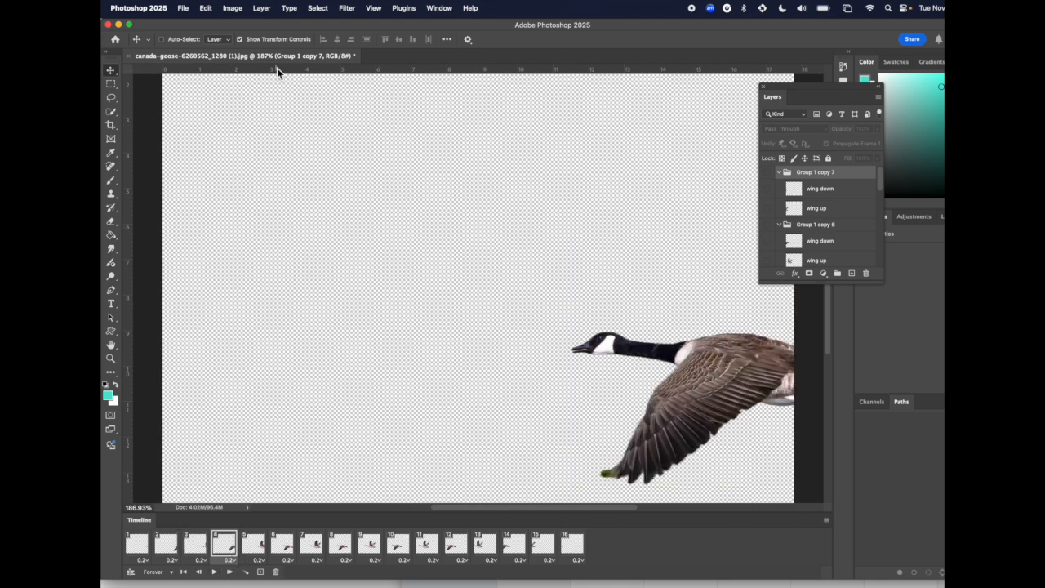
left_click(161, 39)
mouse_move(707, 367)
left_mouse_down()
mouse_move(685, 368)
mouse_move(738, 367)
mouse_move(693, 367)
left_mouse_up()
left_click(256, 548)
left_click(283, 543)
left_click(604, 358)
left_click_drag(604, 359, 554, 358)
- Move the geese in frames 7 and 8 farther left and rotate the frame 8 goose about 2.5°
left_click(318, 542)
left_click_drag(618, 353, 500, 372)
left_click(339, 547)
left_click_drag(662, 222, 672, 226)
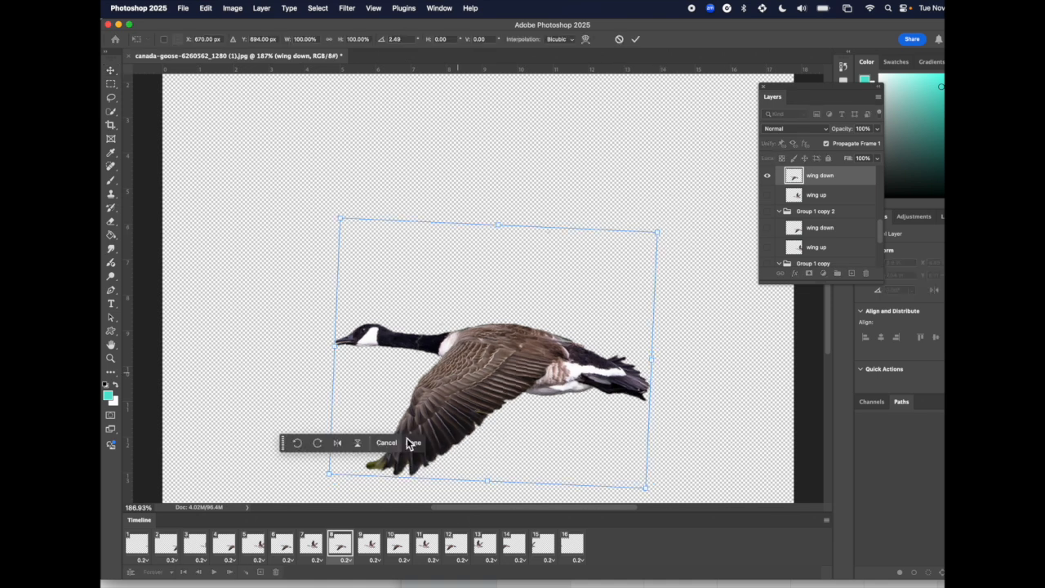
key("Return")
- Go through frames 9 to 13 and move the geese farther left, taking the frame 13 goose partly past the canvas edge
left_click(371, 546)
left_click_drag(501, 344, 280, 335)
left_click(399, 546)
left_click(425, 543)
left_click(455, 545)
left_click(484, 543)
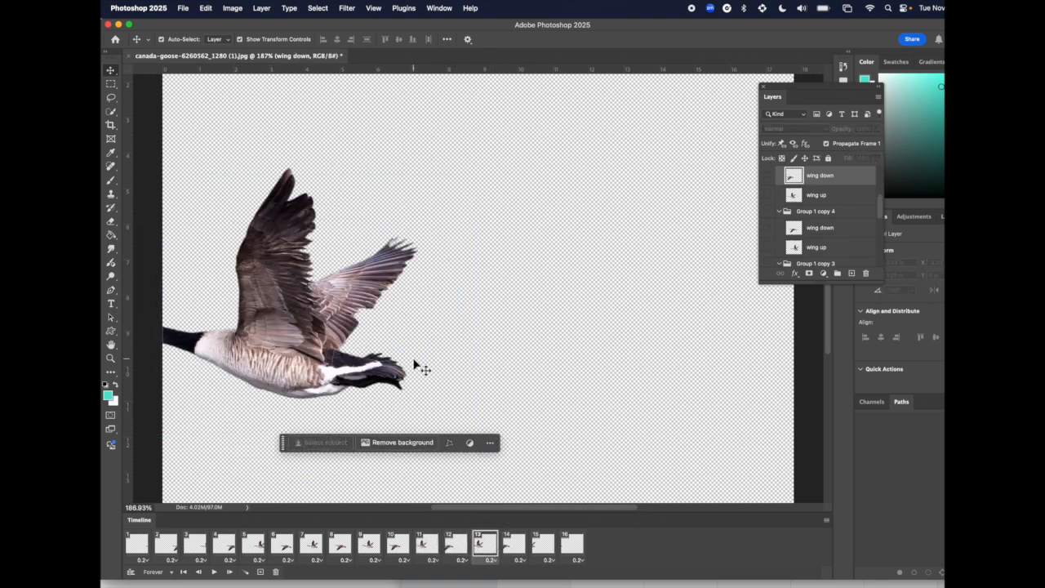
left_click_drag(351, 359, 218, 357)
- Delete frames 14 to 16 and play the shortened animation to check the flight
left_click(518, 547)
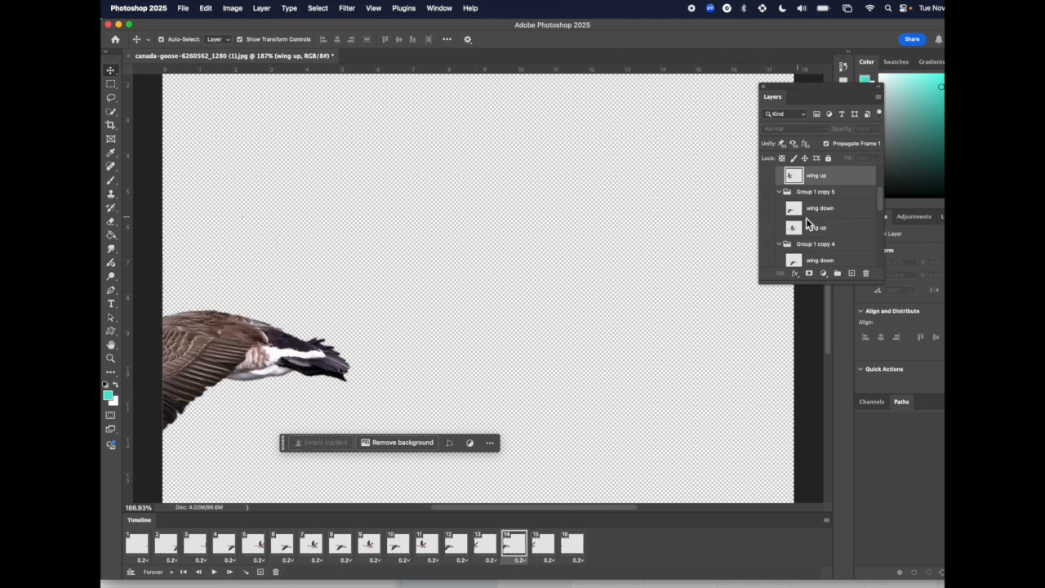
left_click(276, 573)
left_click(276, 572)
left_click(276, 572)
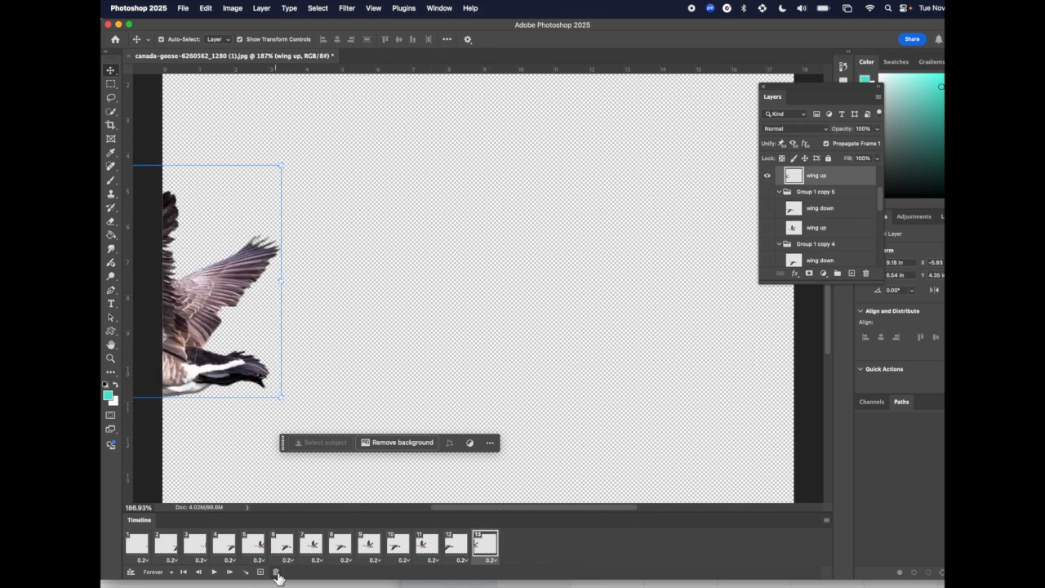
left_click(213, 572)
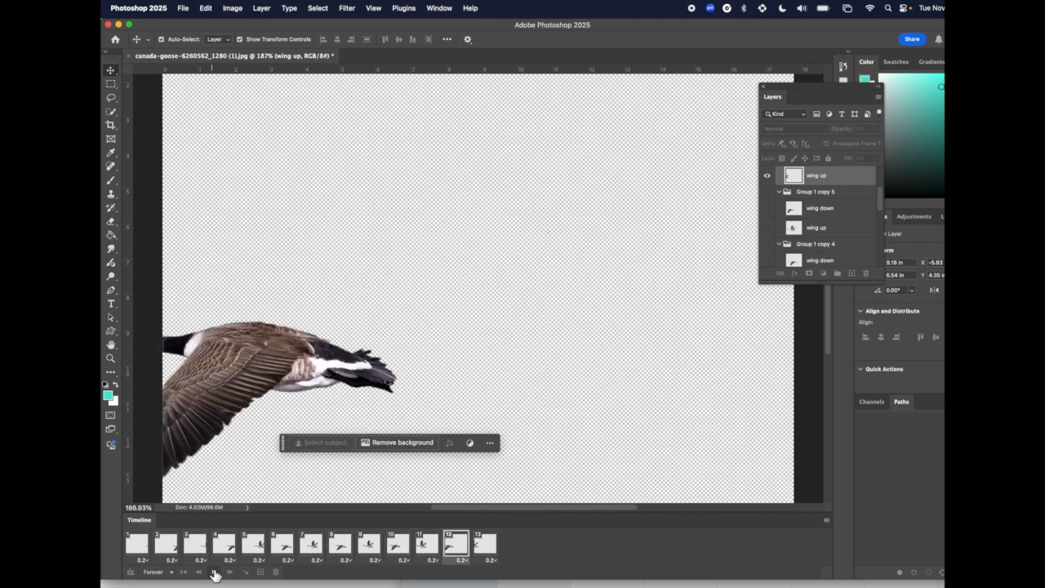
left_click(215, 572)
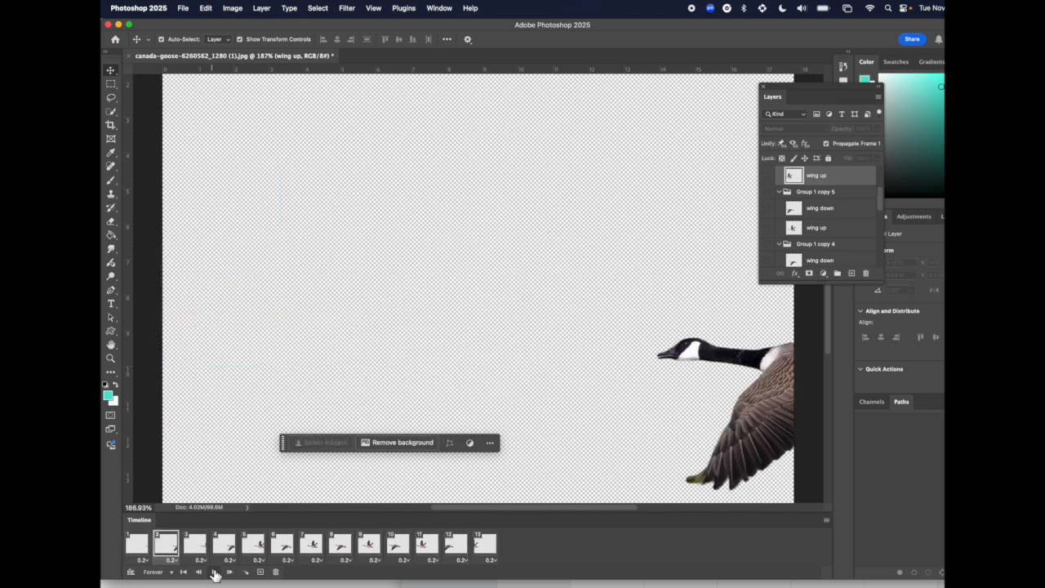